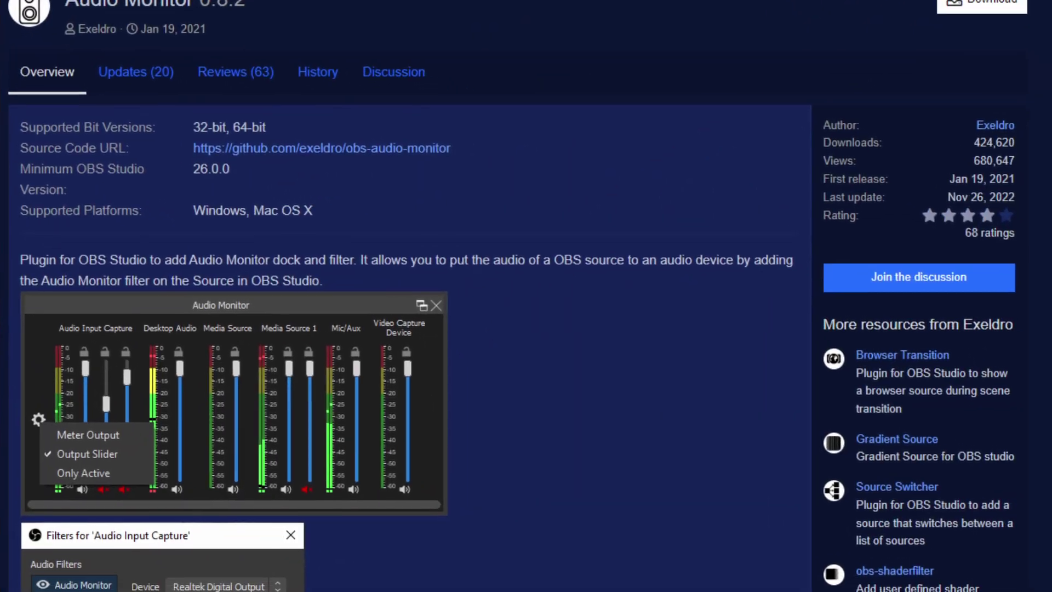
Download audio-monitor-0.8.2-windows.zip from the Audio Monitor plugin's download list
{"action": "scroll", "coordinate": [526, 296], "scroll_direction": "down", "scroll_amount": 4}
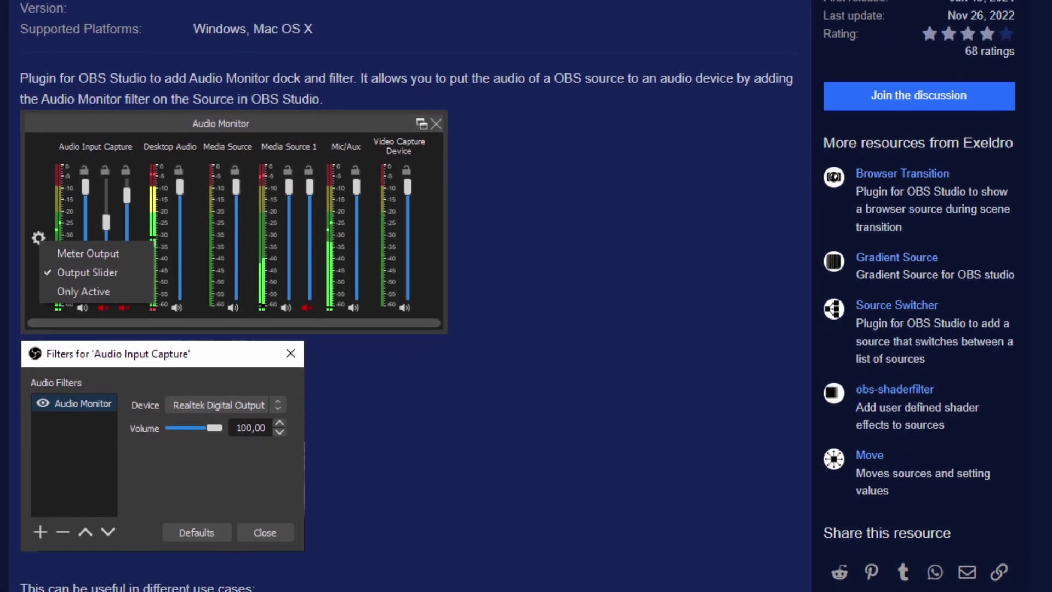
{"action": "scroll", "coordinate": [526, 296], "scroll_direction": "down", "scroll_amount": 1}
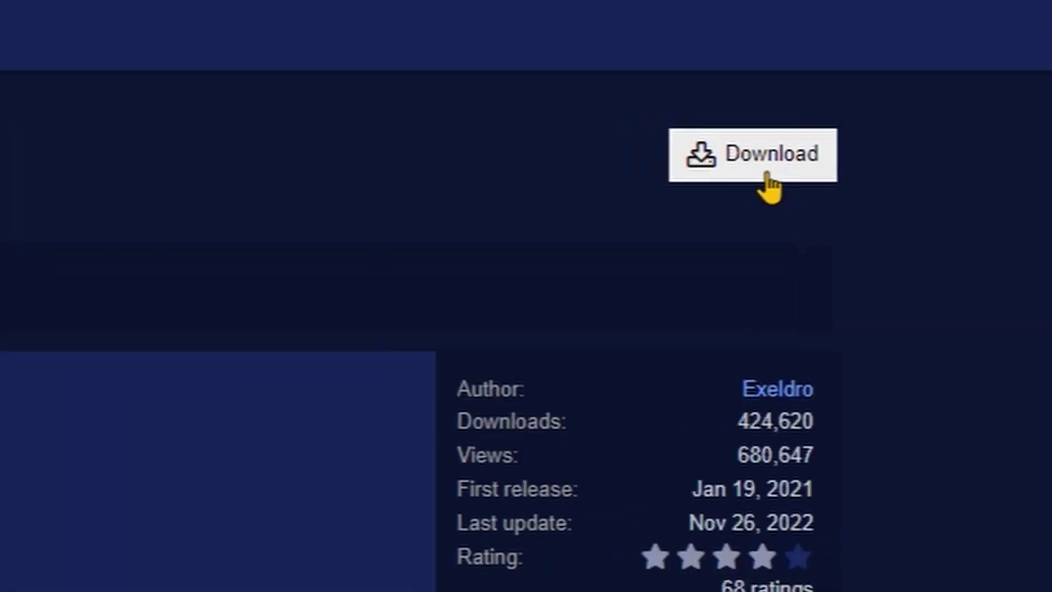
{"action": "left_click", "coordinate": [761, 171]}
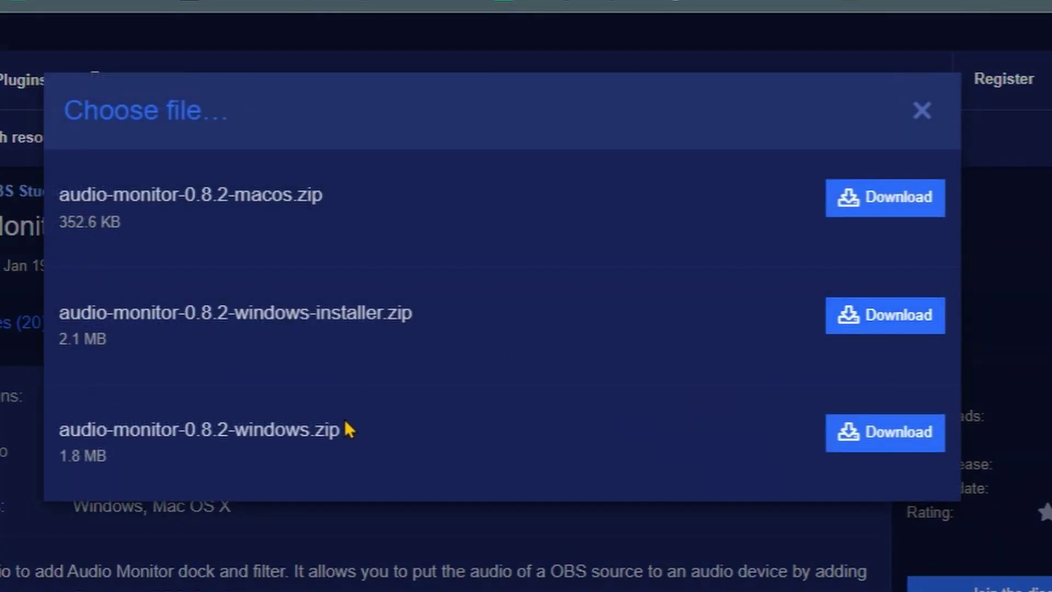
{"action": "left_click", "coordinate": [853, 443]}
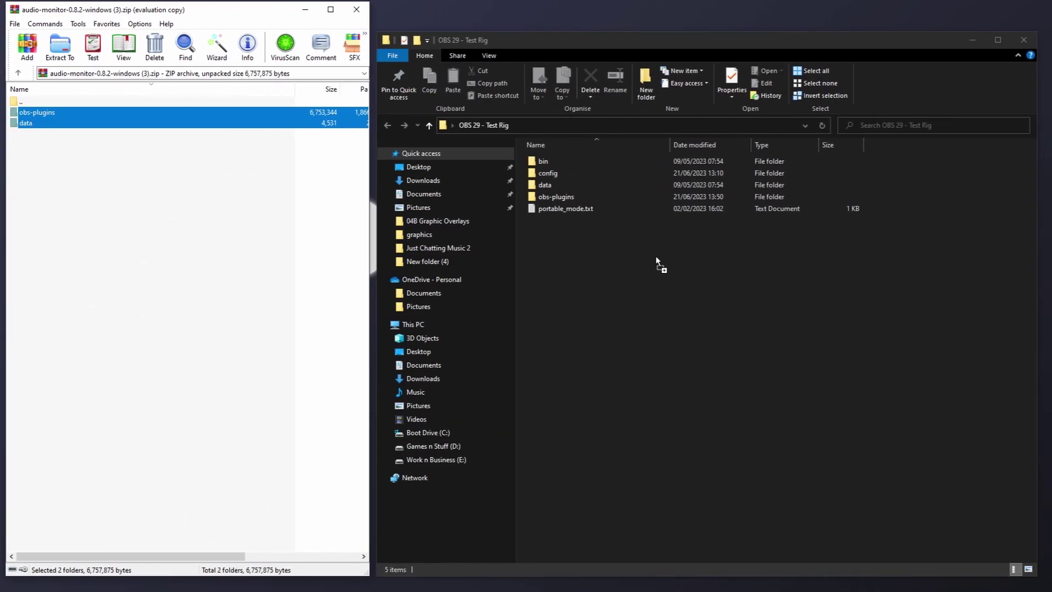
Copy the data and obs-plugins folders into OBS 29 - Test Rig, replacing existing files
{"action": "left_click_drag", "start_coordinate": [658, 263], "coordinate": [660, 266]}
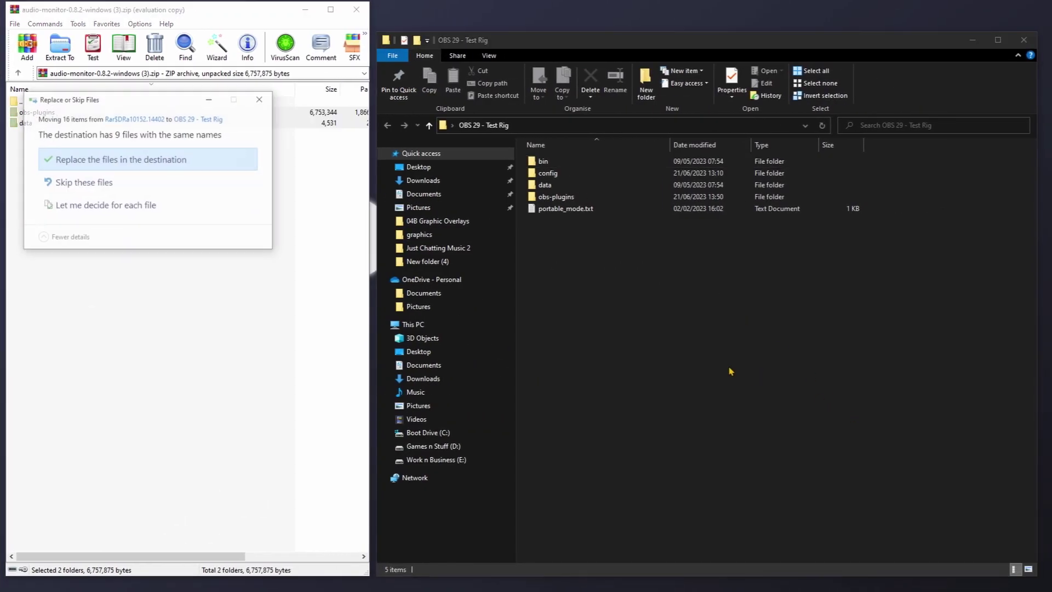
{"action": "left_click", "coordinate": [158, 167]}
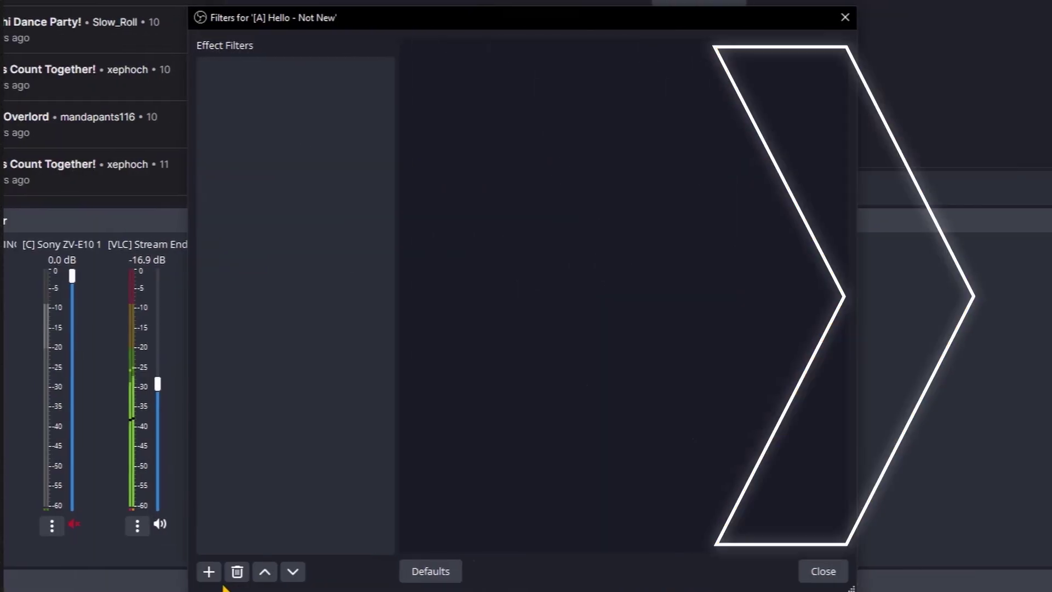
Show the available filters to add to the [A] Hello - Not New source
{"action": "left_click", "coordinate": [210, 572]}
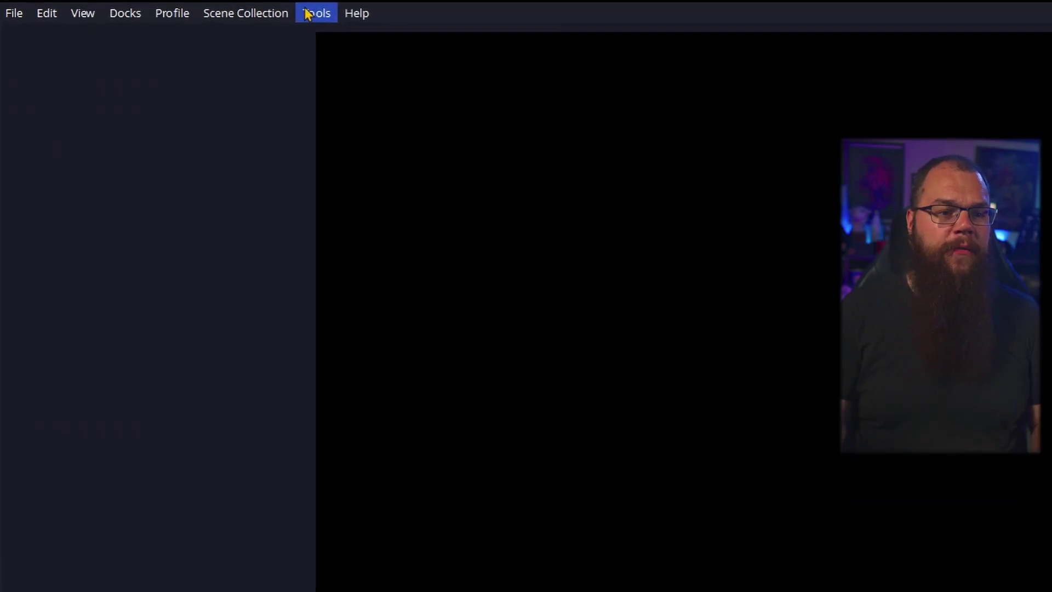
Start the Auto-Configuration Wizard and keep the 1920x1080 canvas resolution
{"action": "left_click", "coordinate": [308, 14]}
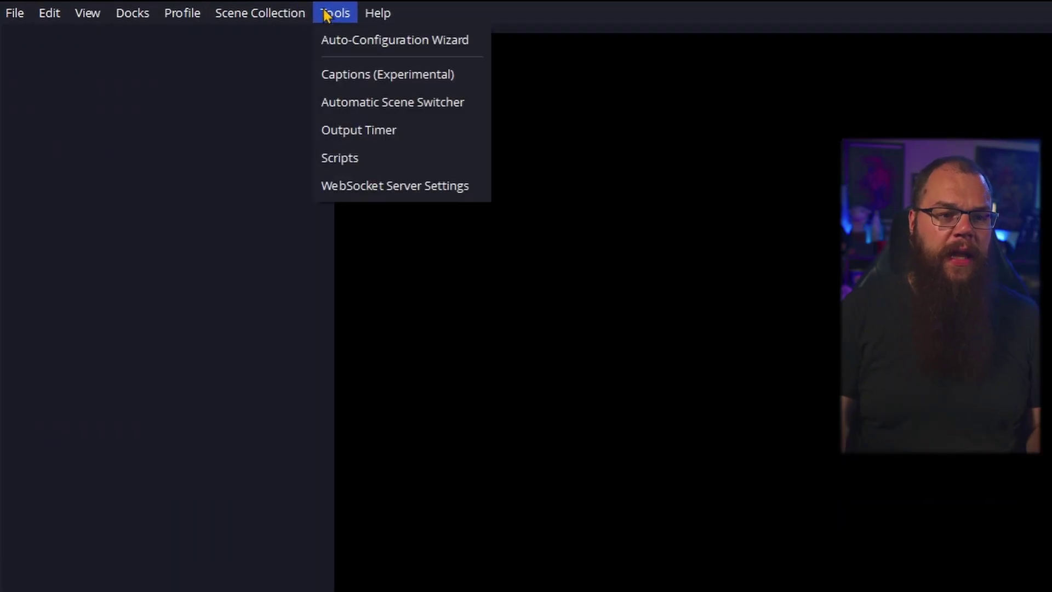
{"action": "left_click", "coordinate": [353, 49]}
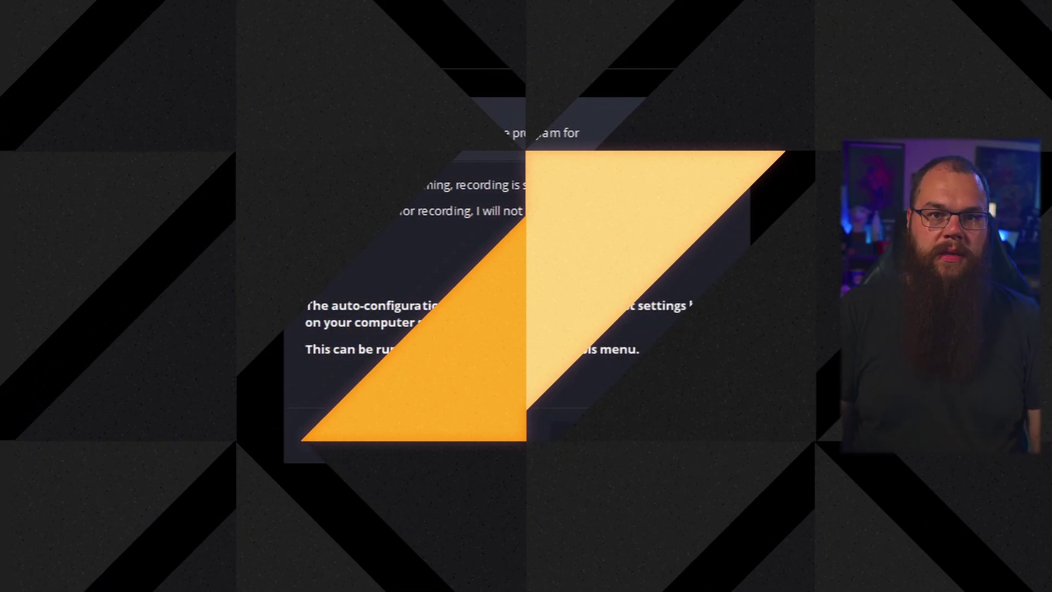
{"action": "left_click", "coordinate": [639, 436]}
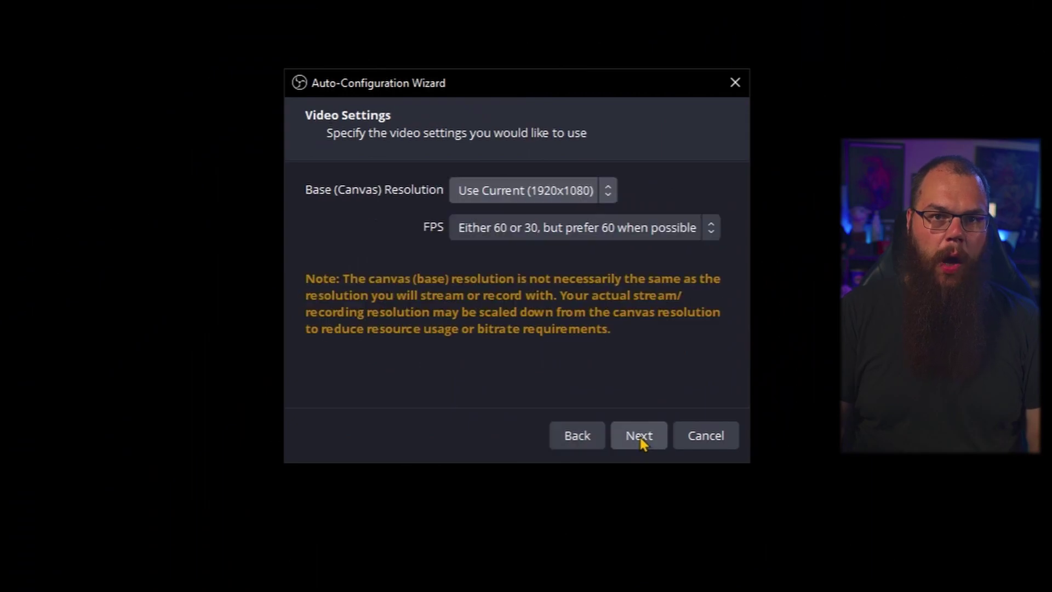
{"action": "left_click", "coordinate": [523, 200]}
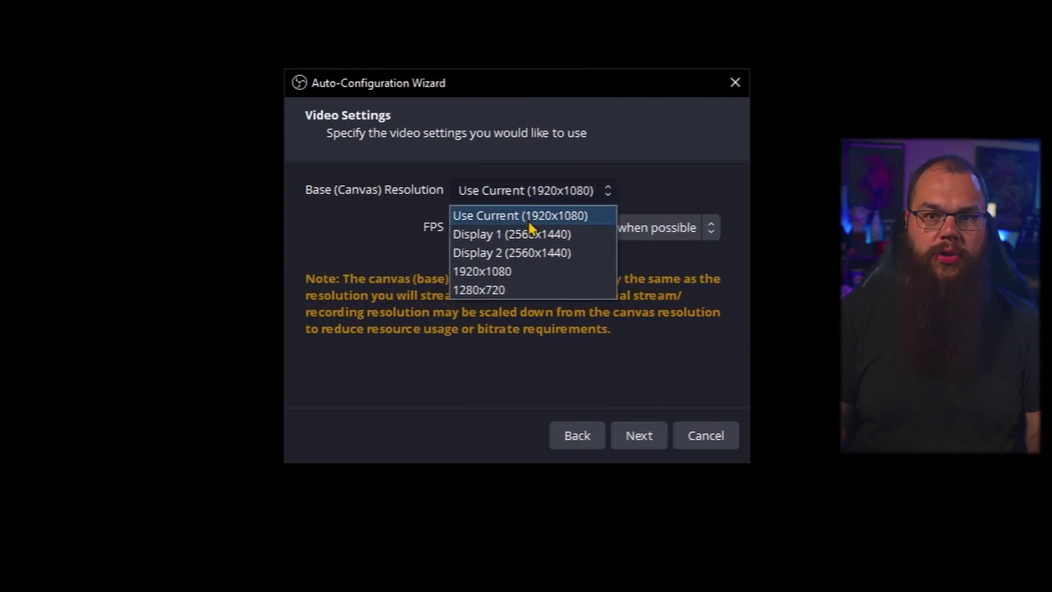
{"action": "left_click", "coordinate": [529, 224]}
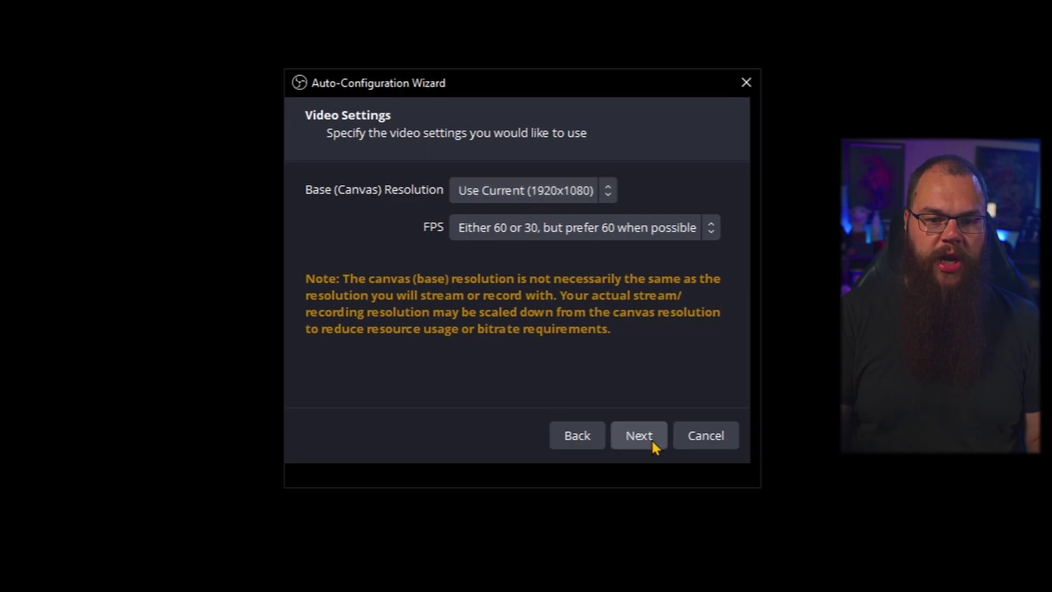
{"action": "left_click", "coordinate": [640, 435]}
Keep Twitch as the streaming service and proceed to the bandwidth test results
{"action": "left_click", "coordinate": [434, 209]}
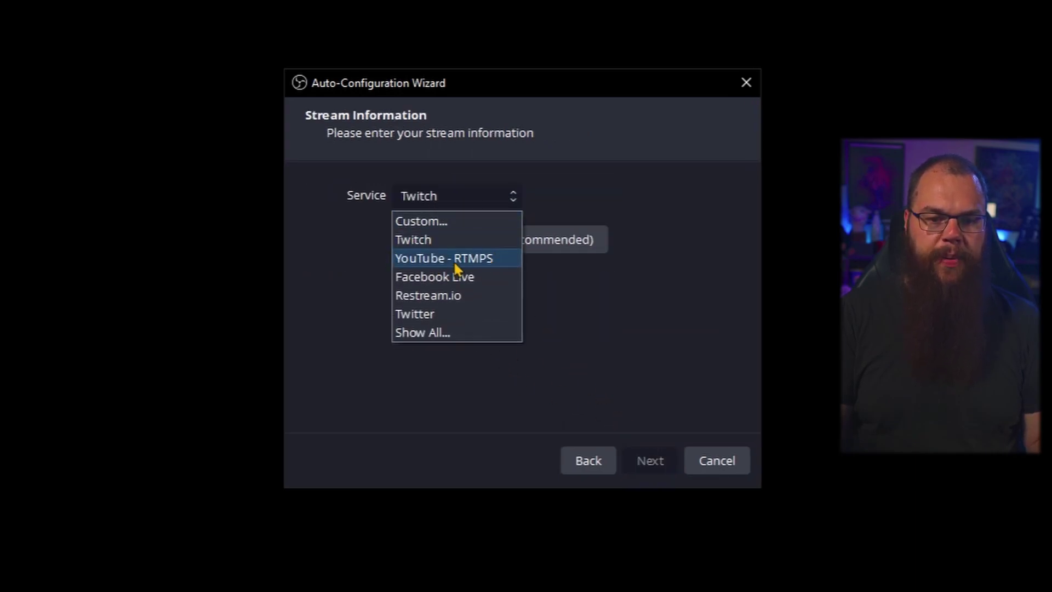
{"action": "left_click", "coordinate": [696, 277]}
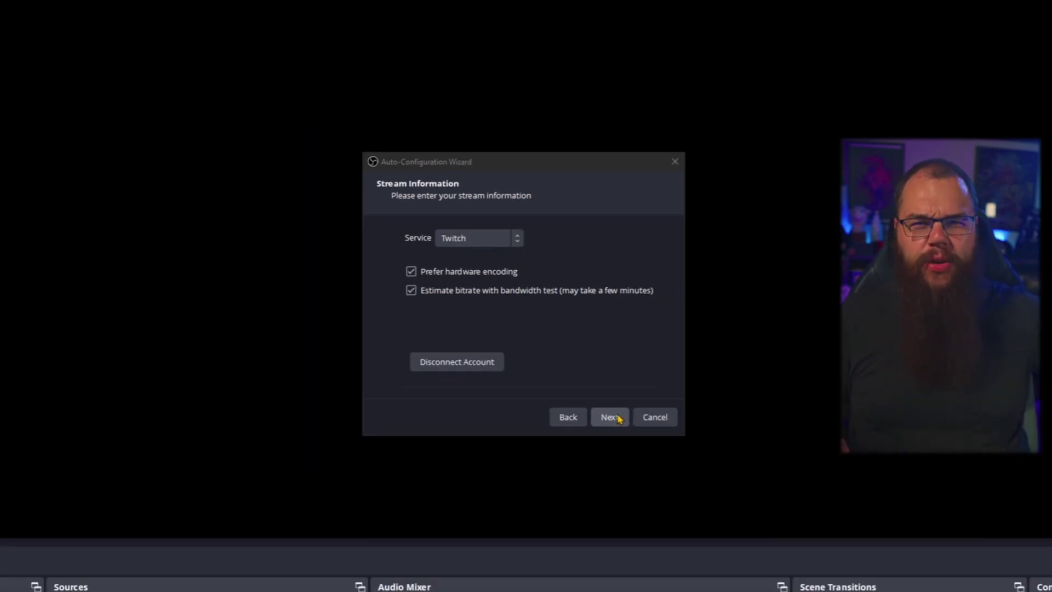
{"action": "left_click", "coordinate": [633, 463]}
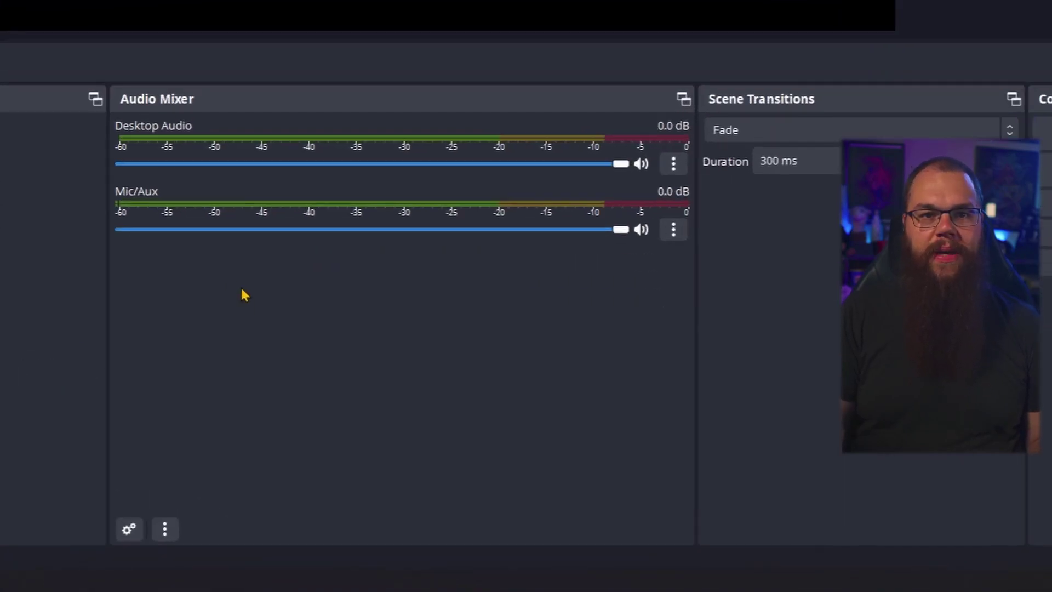
Switch the Audio Mixer to Vertical Layout so Desktop Audio and Mic/Aux show vertical meters
{"action": "right_click", "coordinate": [242, 289]}
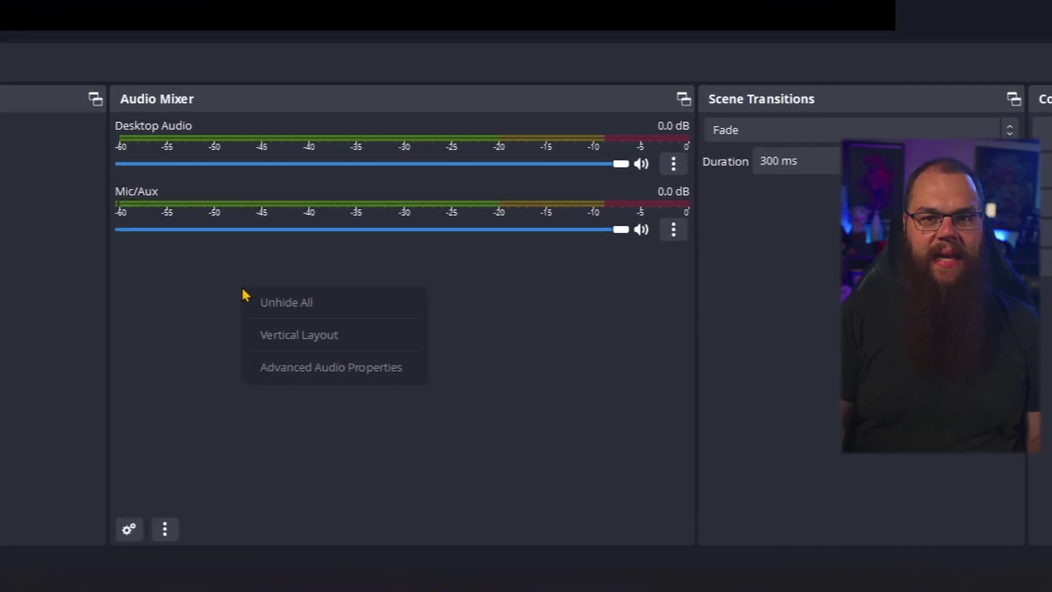
{"action": "left_click", "coordinate": [309, 336]}
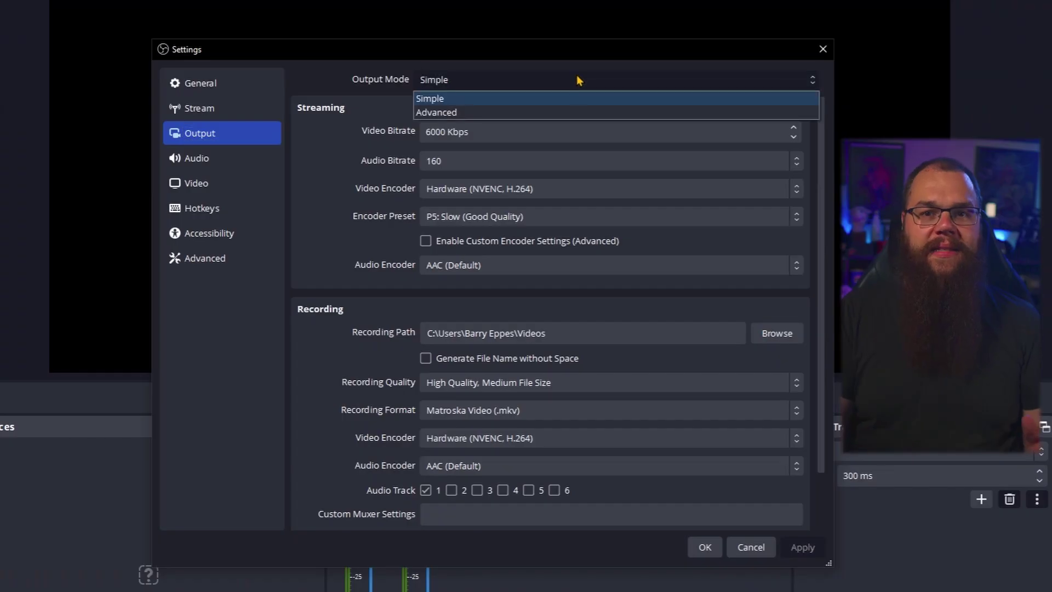
Use Advanced output with NVIDIA NVENC H.264, 6000 Kbps bitrate and keyframe interval 2
{"action": "left_click", "coordinate": [564, 110]}
{"action": "scroll", "coordinate": [590, 146], "scroll_direction": "down", "scroll_amount": 1}
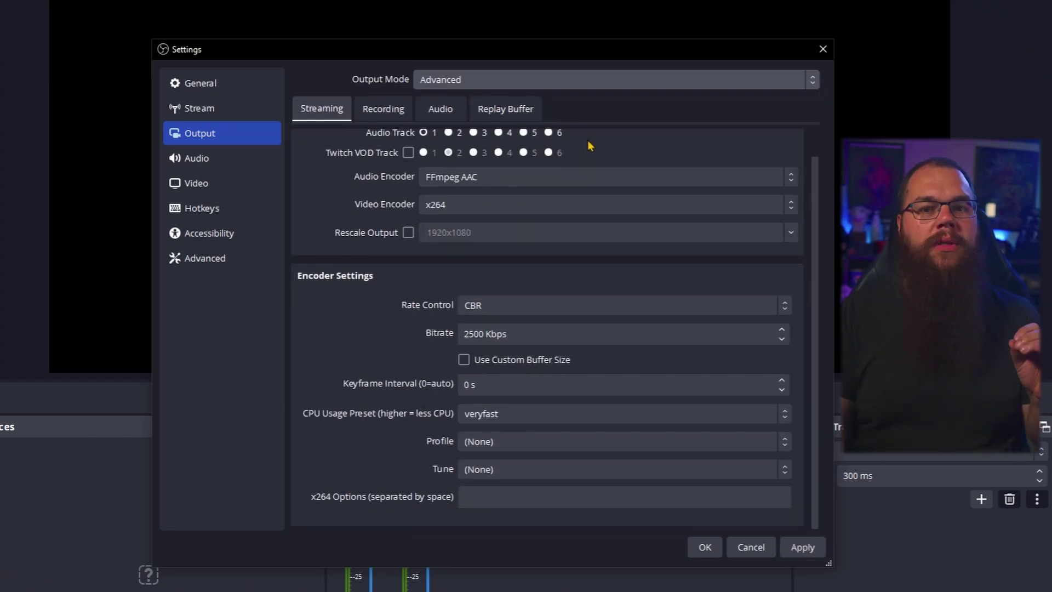
{"action": "left_click", "coordinate": [488, 205]}
{"action": "left_click", "coordinate": [476, 225]}
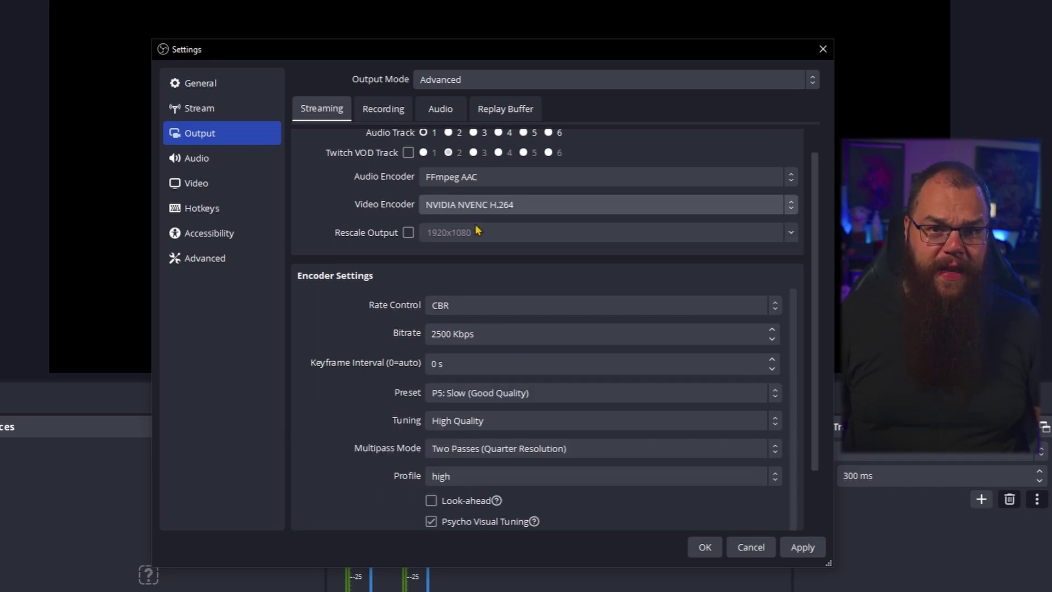
{"action": "left_click", "coordinate": [445, 335]}
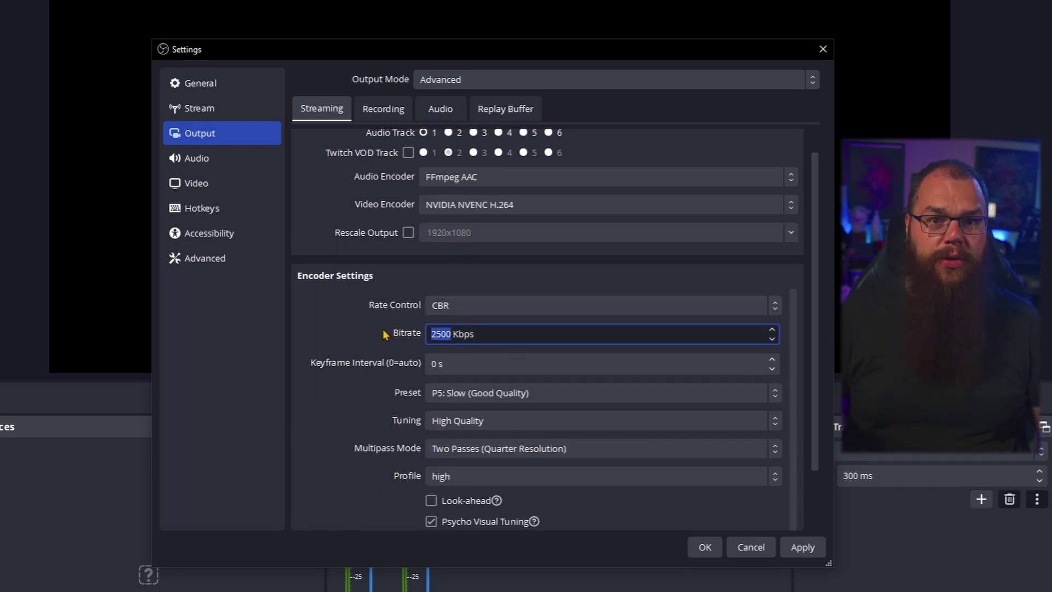
{"action": "type", "text": "6000"}
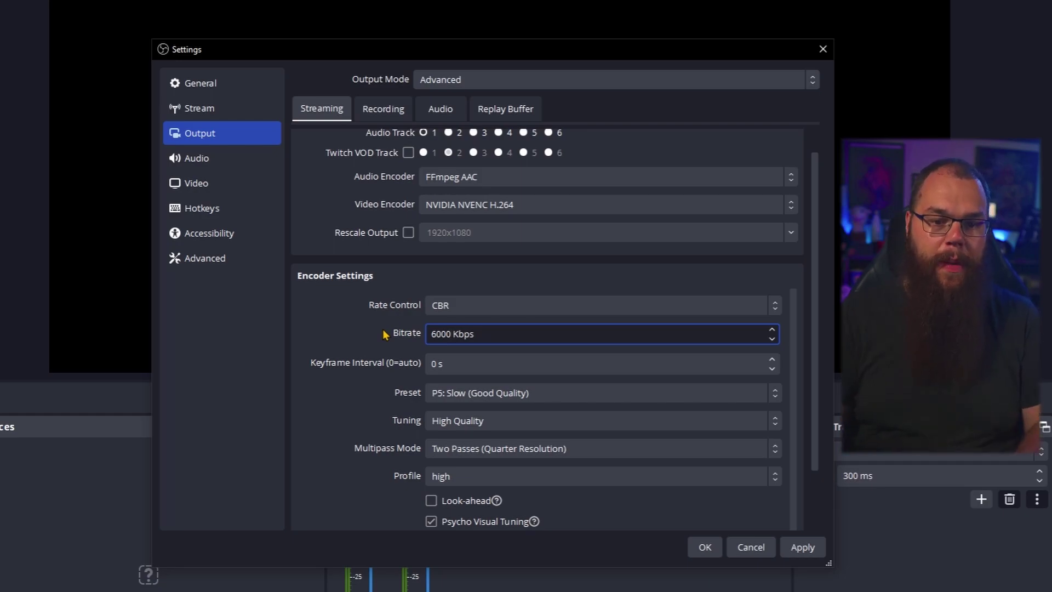
{"action": "key", "text": "Tab"}
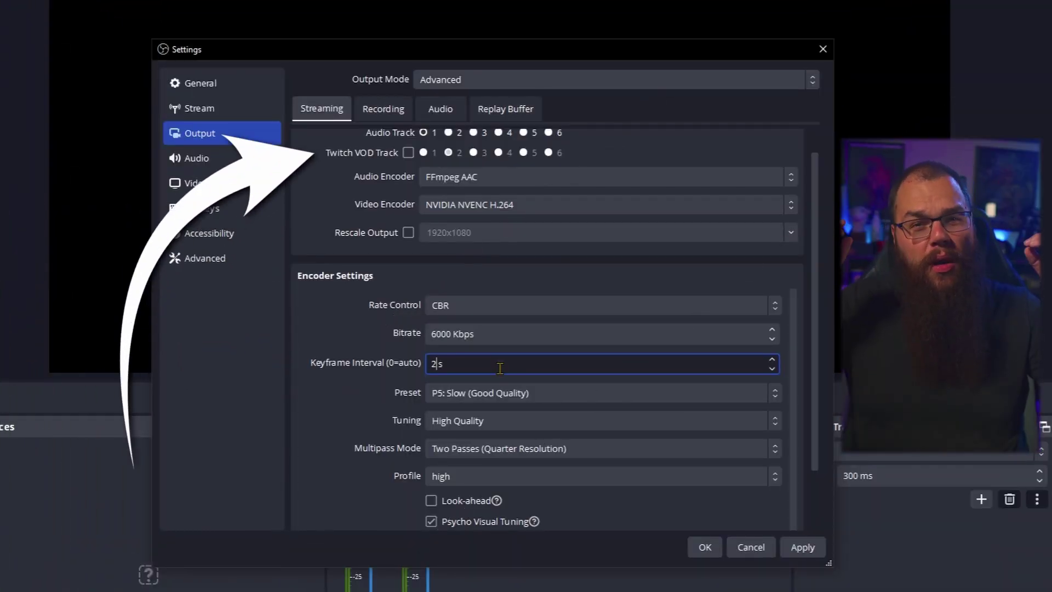
{"action": "scroll", "coordinate": [410, 165], "scroll_direction": "up", "scroll_amount": 1}
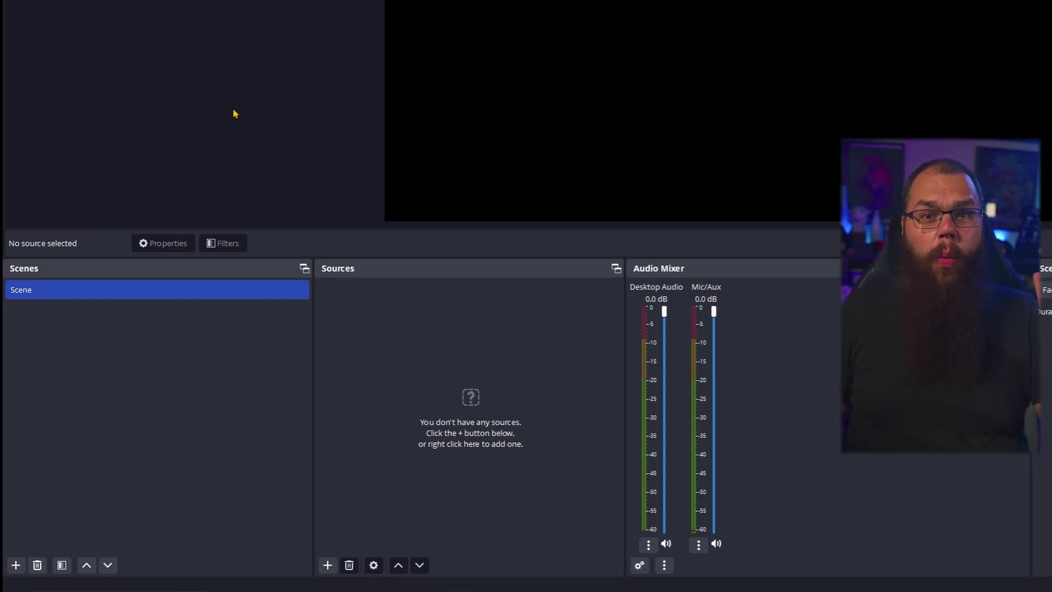
Rename the default scene to Gaming and create a Game Capture source
{"action": "right_click", "coordinate": [81, 289]}
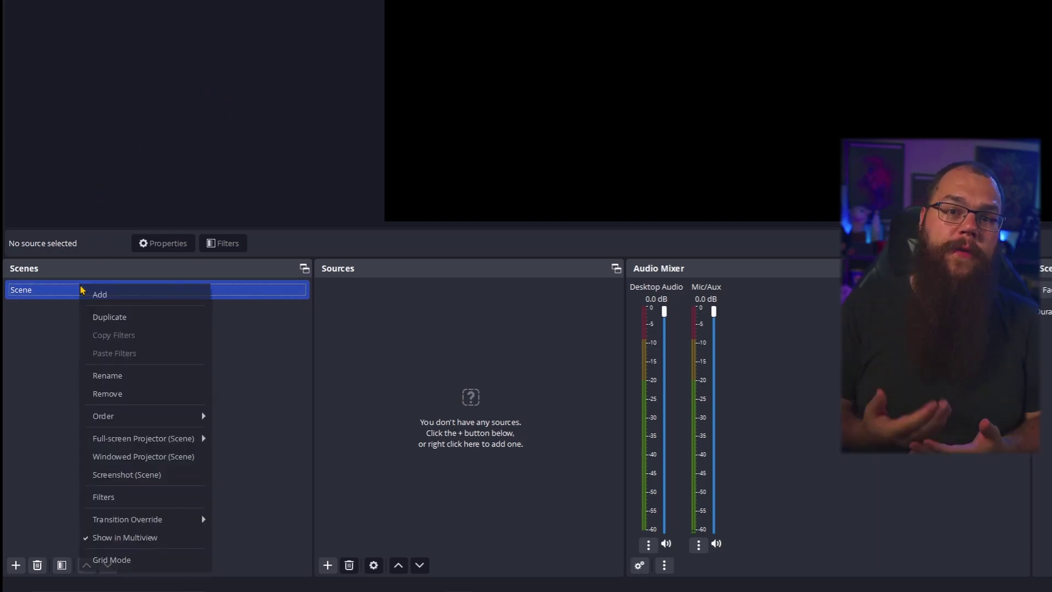
{"action": "left_click", "coordinate": [130, 381]}
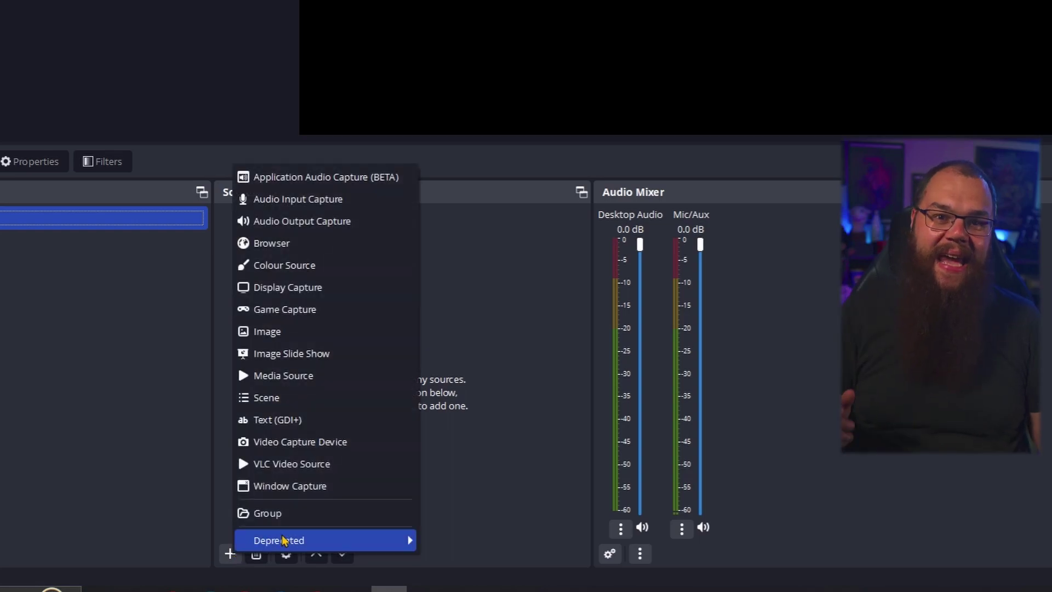
{"action": "left_click", "coordinate": [284, 309]}
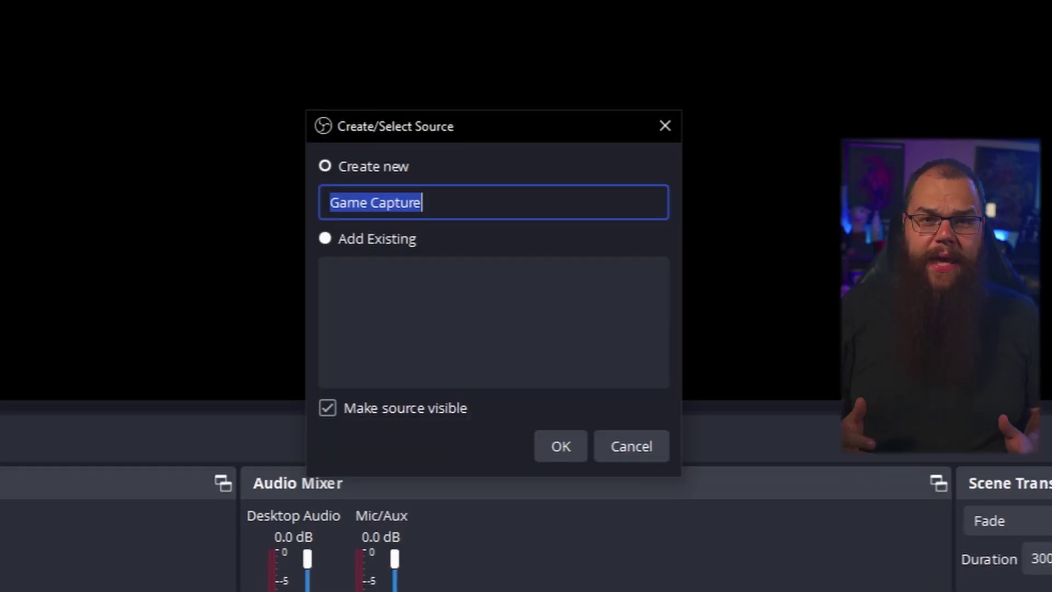
{"action": "left_click", "coordinate": [575, 442]}
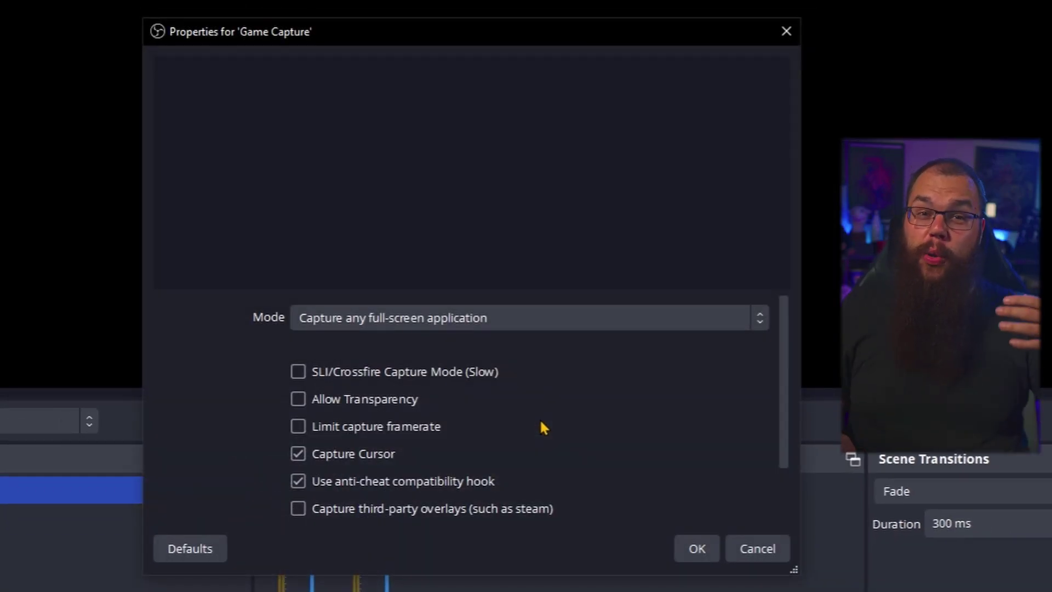
Set the Game Capture to Capture specific window, targeting the Calculator window
{"action": "left_click", "coordinate": [506, 328]}
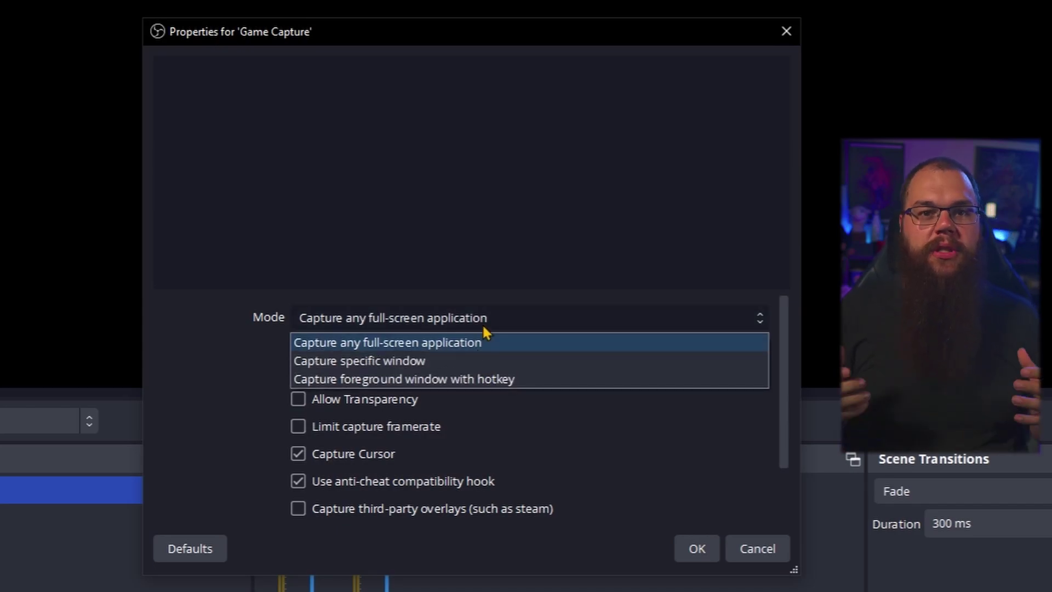
{"action": "left_click", "coordinate": [400, 361]}
{"action": "left_click", "coordinate": [400, 358]}
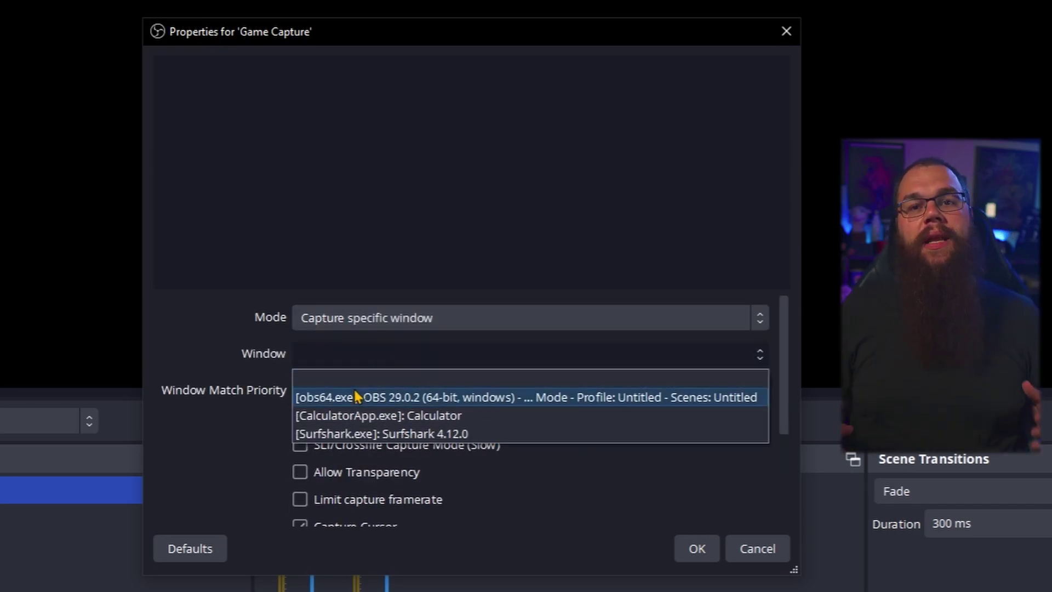
{"action": "left_click", "coordinate": [352, 418]}
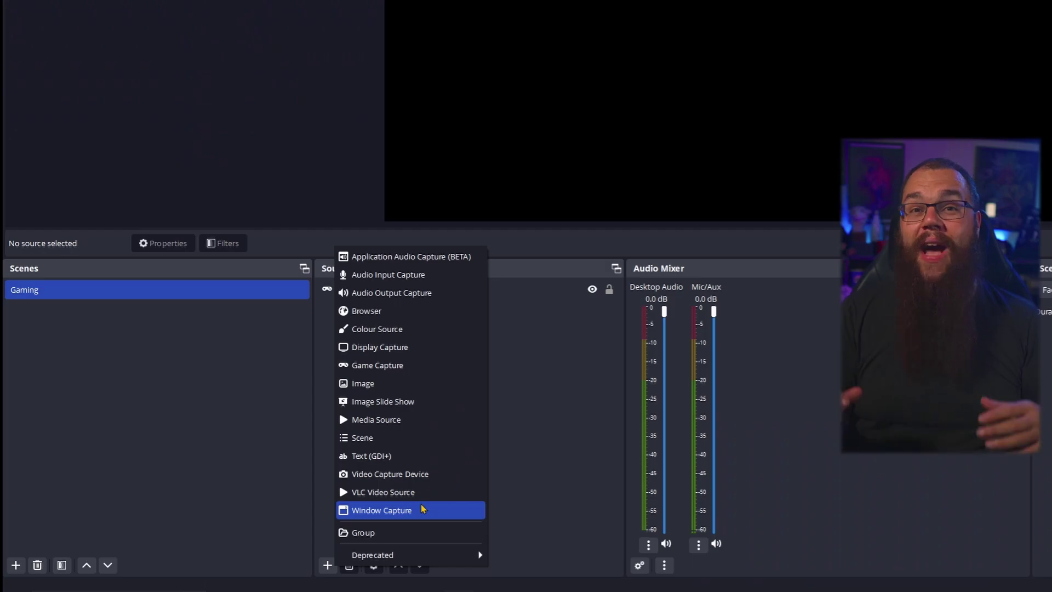
{"action": "left_click", "coordinate": [405, 473]}
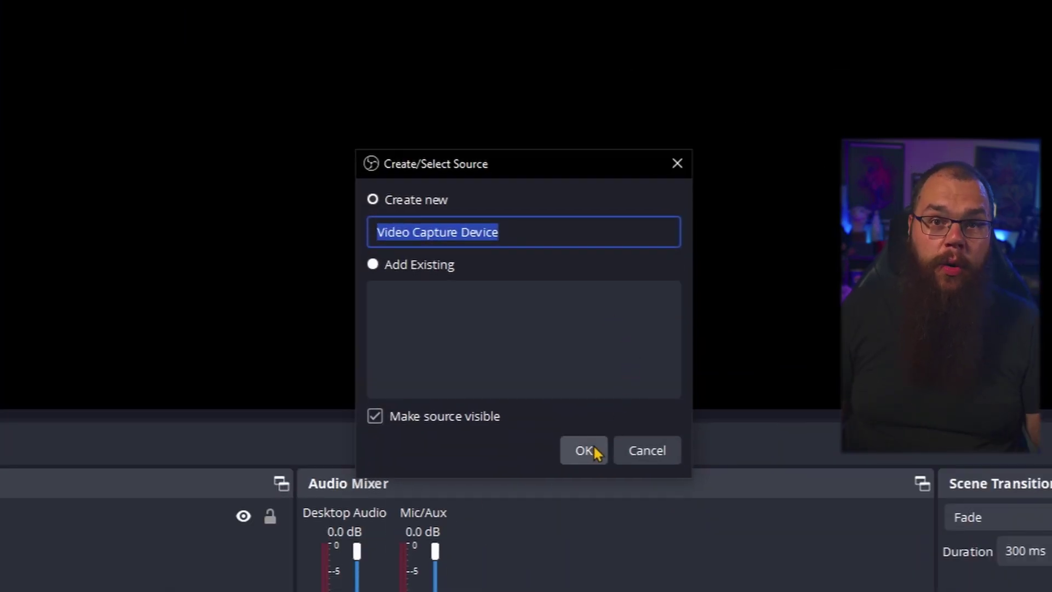
Create the Video Capture Device source and select the webcam as its device
{"action": "left_click", "coordinate": [813, 247]}
{"action": "left_click", "coordinate": [442, 310]}
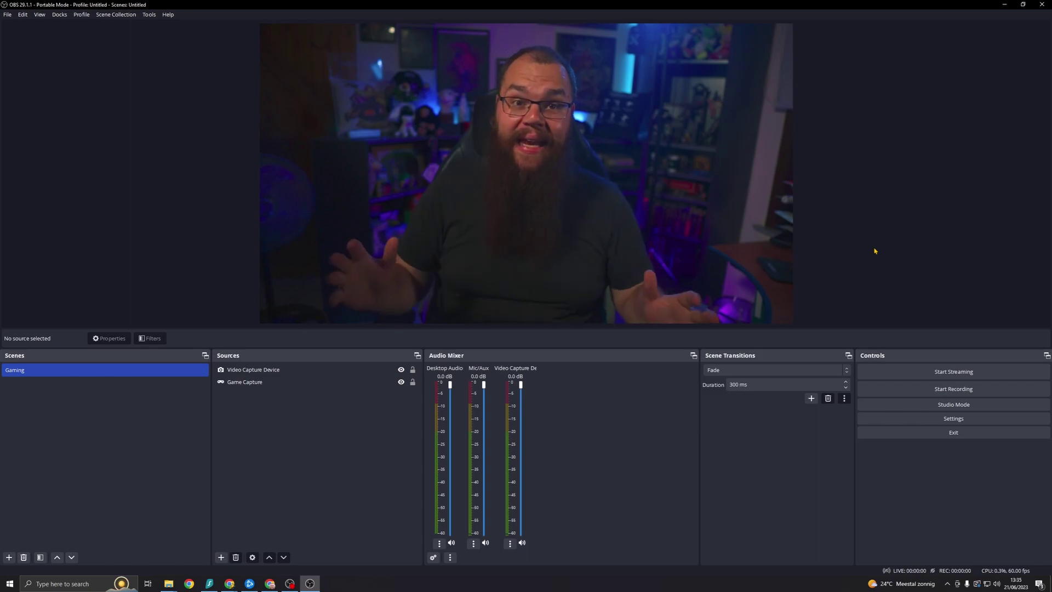
Crop the webcam's left and right sides, then shrink it and move it lower right
{"action": "left_click", "coordinate": [261, 173]}
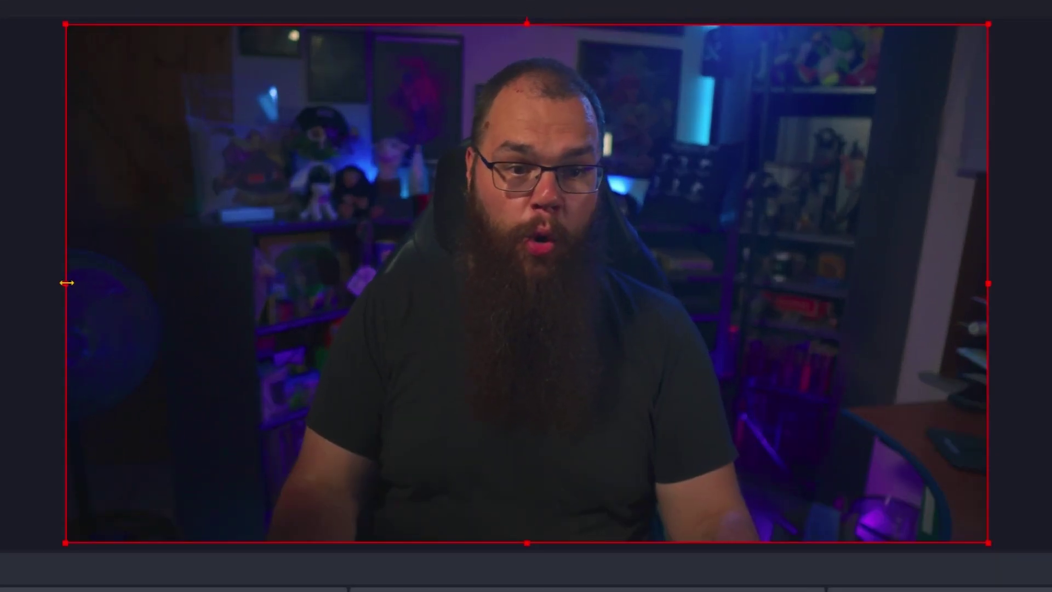
{"action": "left_click_drag", "start_coordinate": [66, 283], "coordinate": [273, 299]}
{"action": "left_click_drag", "start_coordinate": [996, 284], "coordinate": [705, 305]}
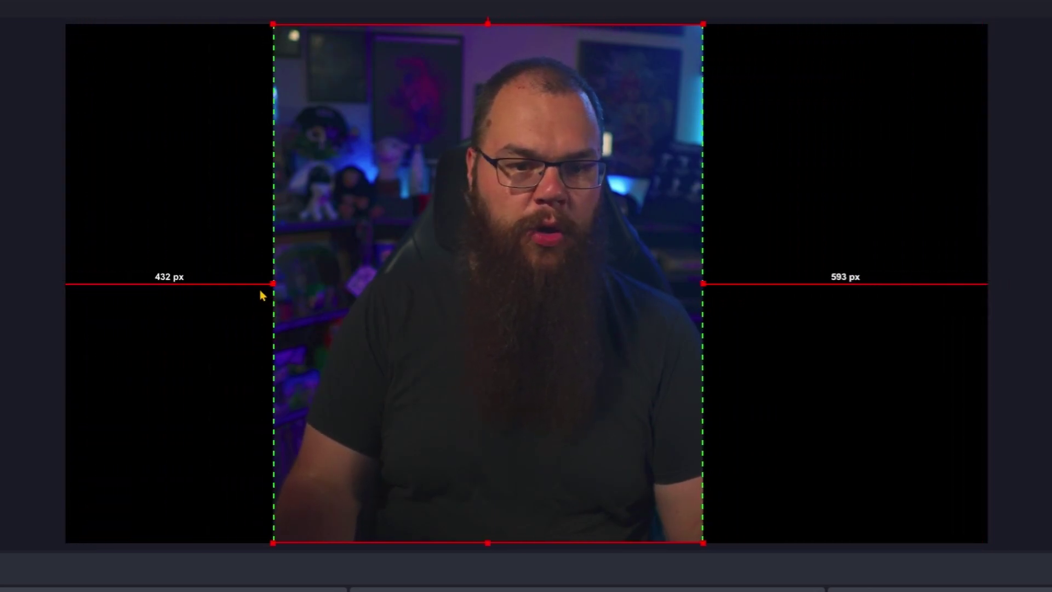
{"action": "left_click_drag", "start_coordinate": [276, 285], "coordinate": [566, 282]}
{"action": "left_click_drag", "start_coordinate": [641, 186], "coordinate": [735, 252]}
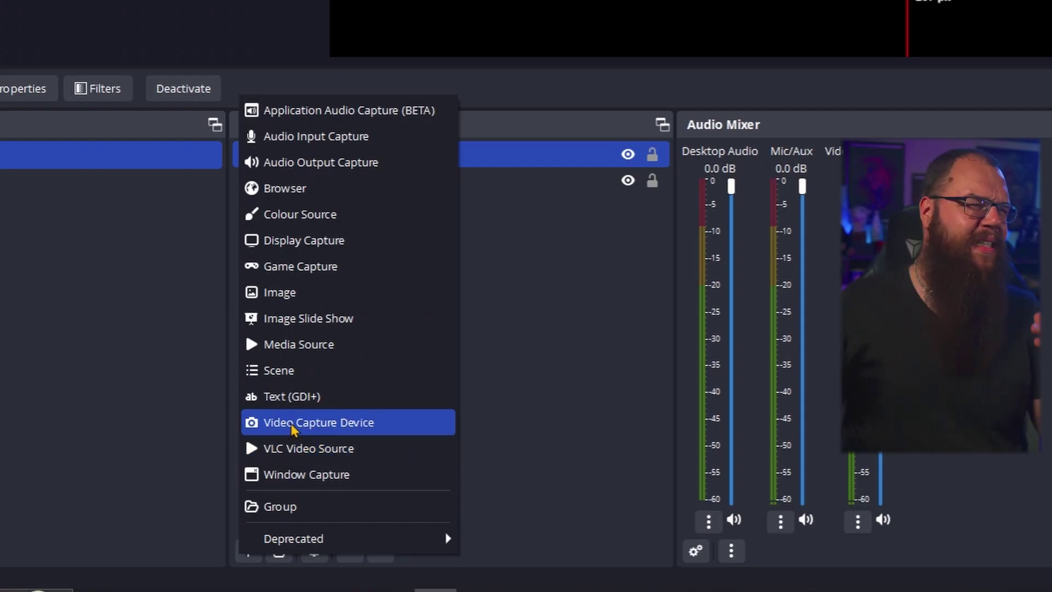
Create a Media Source loaded with cam.mov and enable Loop
{"action": "left_click", "coordinate": [296, 353]}
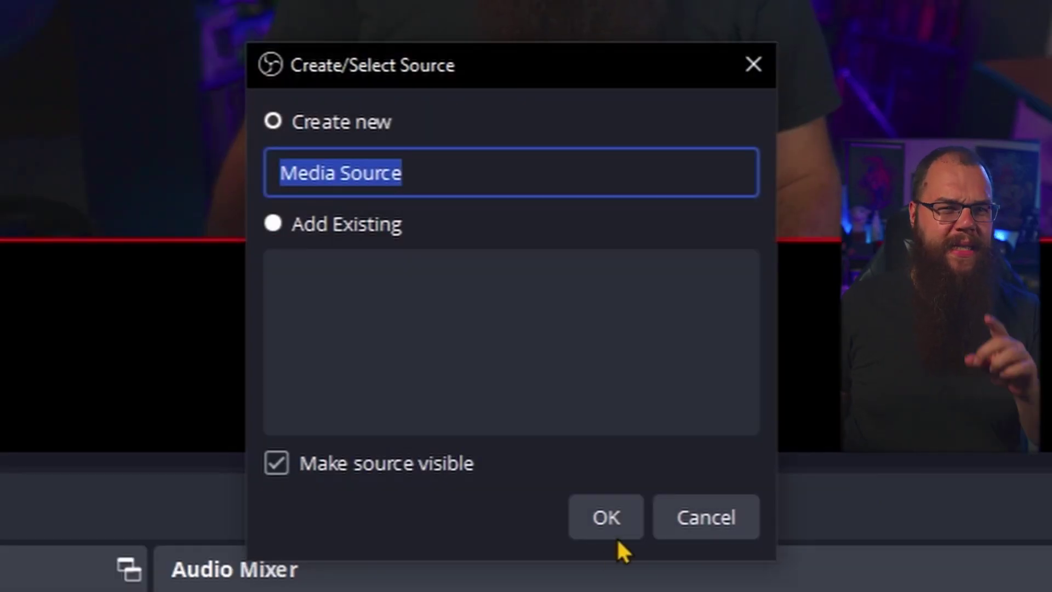
{"action": "left_click", "coordinate": [609, 519]}
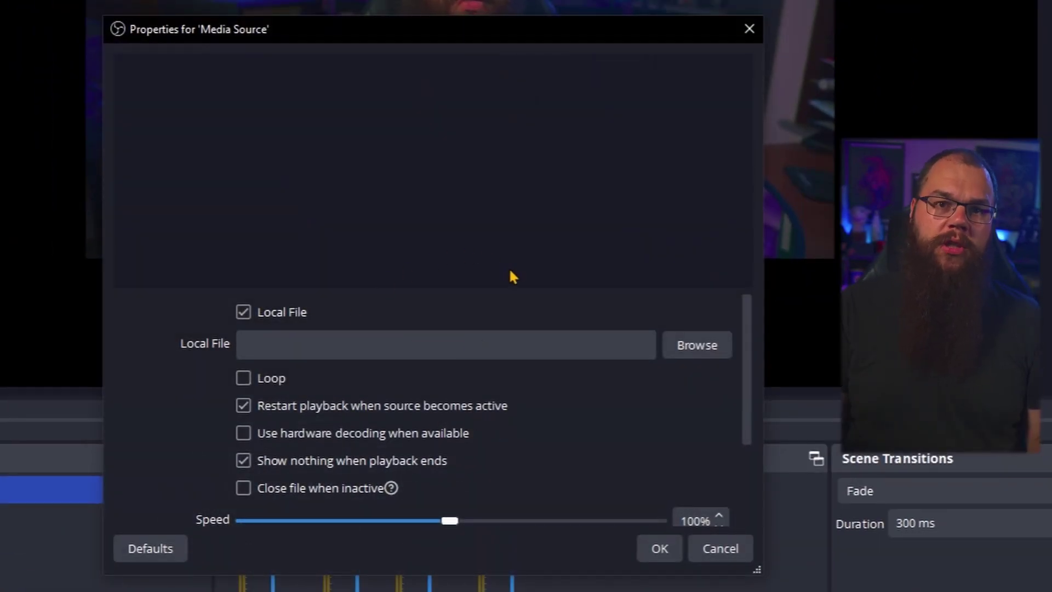
{"action": "left_click", "coordinate": [697, 345]}
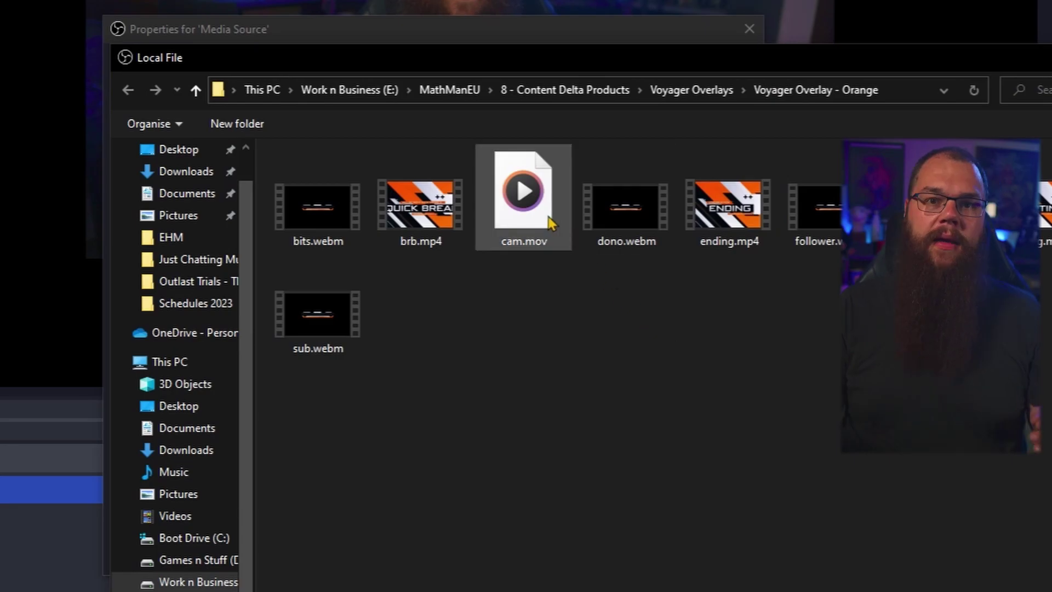
{"action": "double_click", "coordinate": [548, 219]}
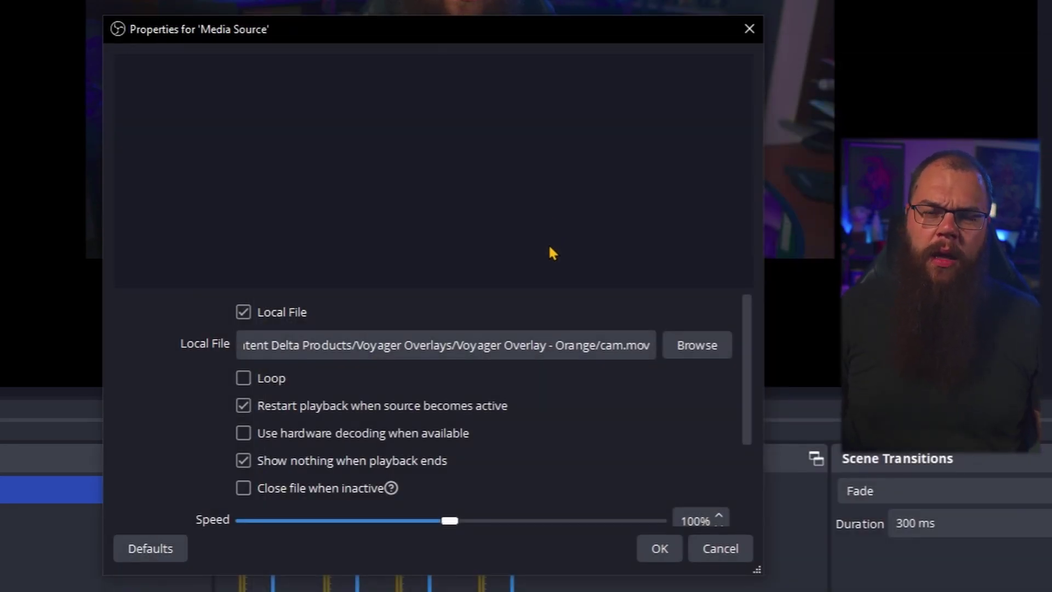
{"action": "left_click", "coordinate": [250, 383]}
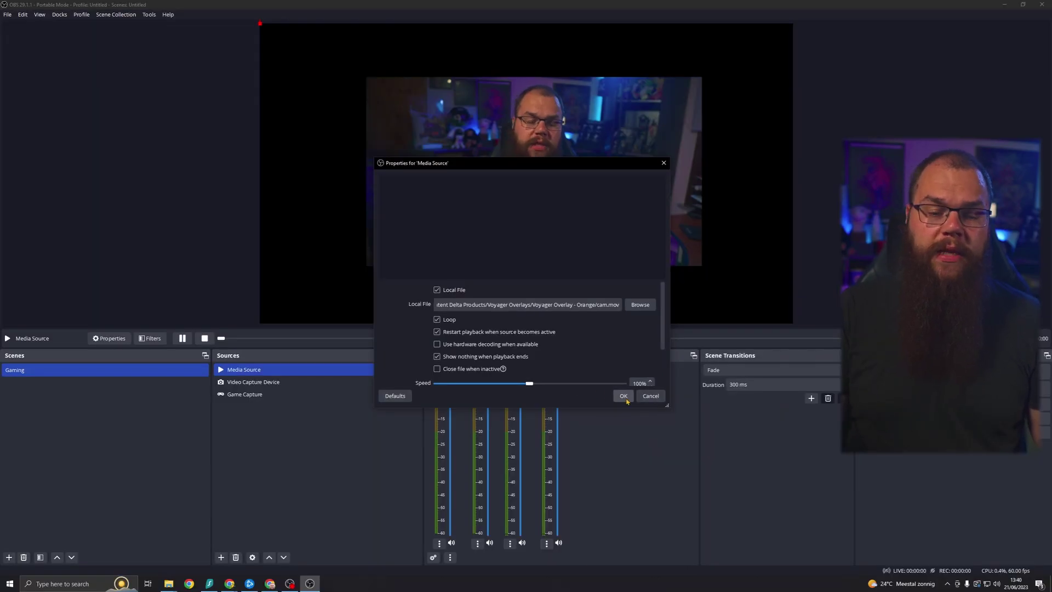
{"action": "left_click", "coordinate": [624, 396]}
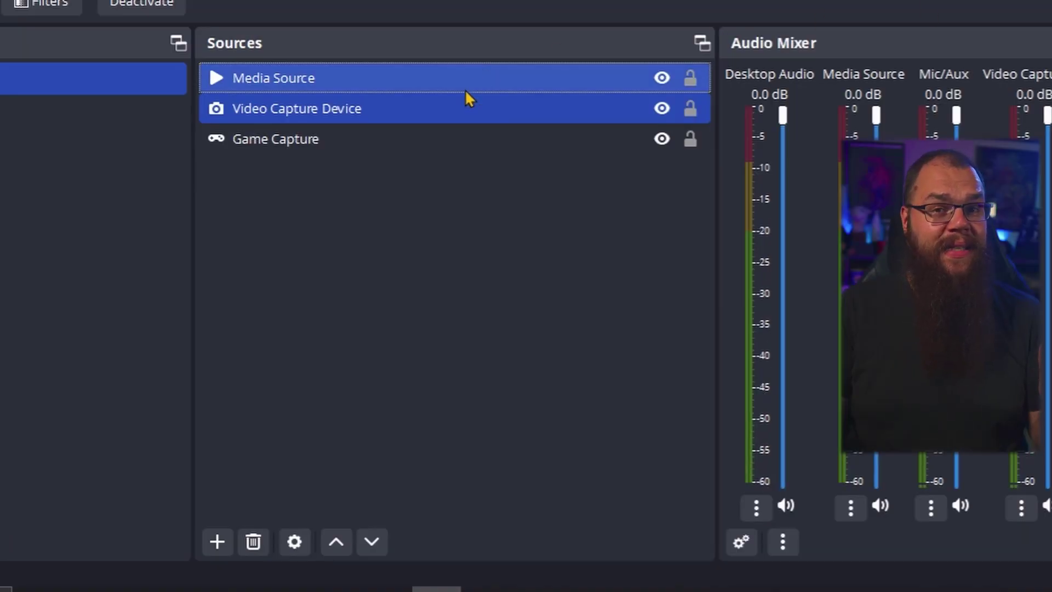
Group the Media Source with the Video Capture Device and drag to check they move together
{"action": "right_click", "coordinate": [427, 94]}
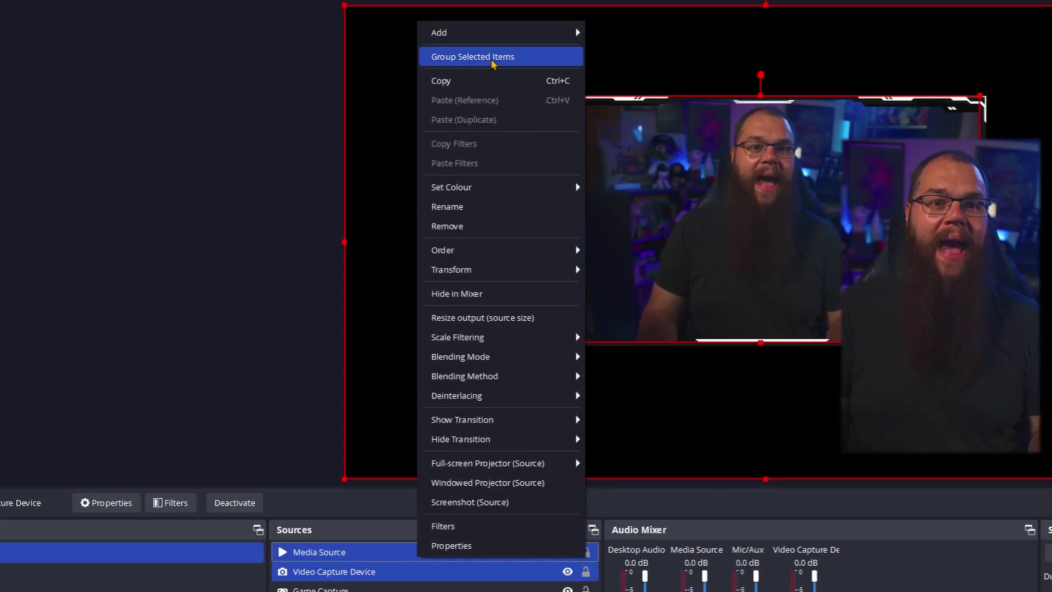
{"action": "left_click", "coordinate": [491, 61]}
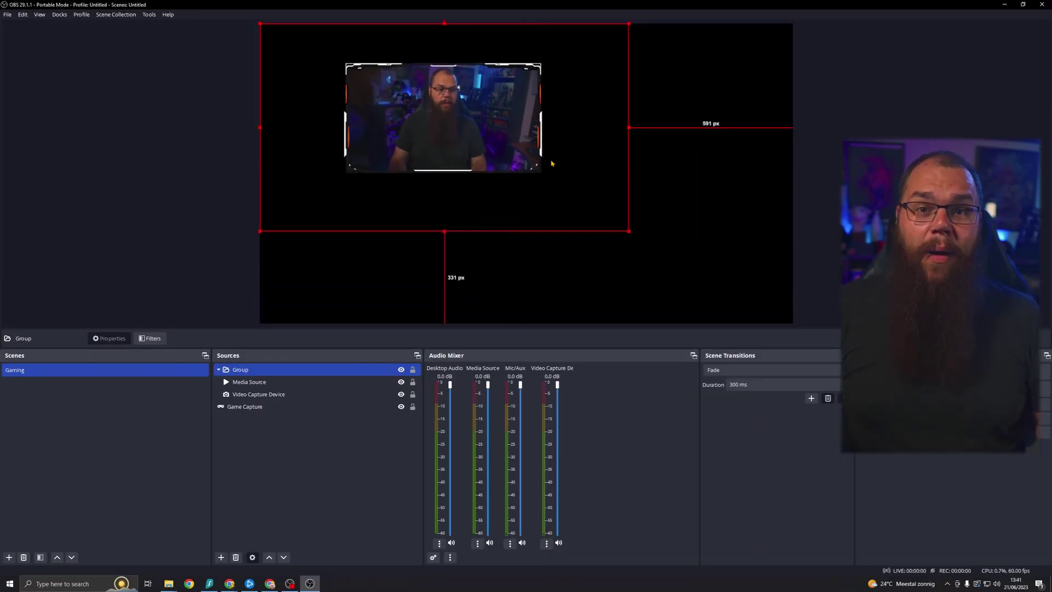
{"action": "left_click_drag", "start_coordinate": [261, 126], "coordinate": [284, 204]}
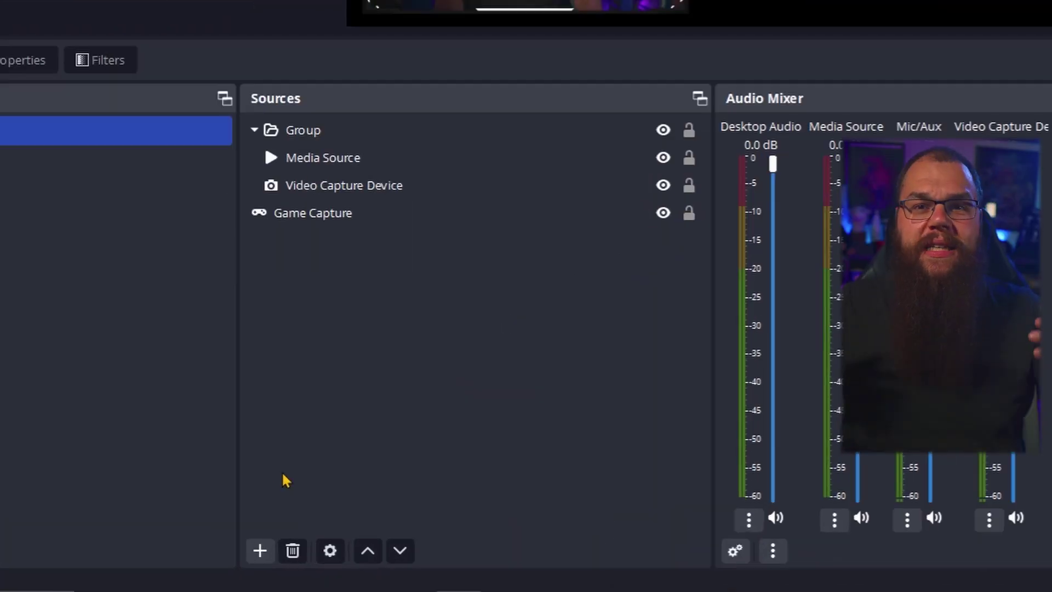
Add a new Browser source named Alerts to the Gaming scene
{"action": "left_click", "coordinate": [220, 559]}
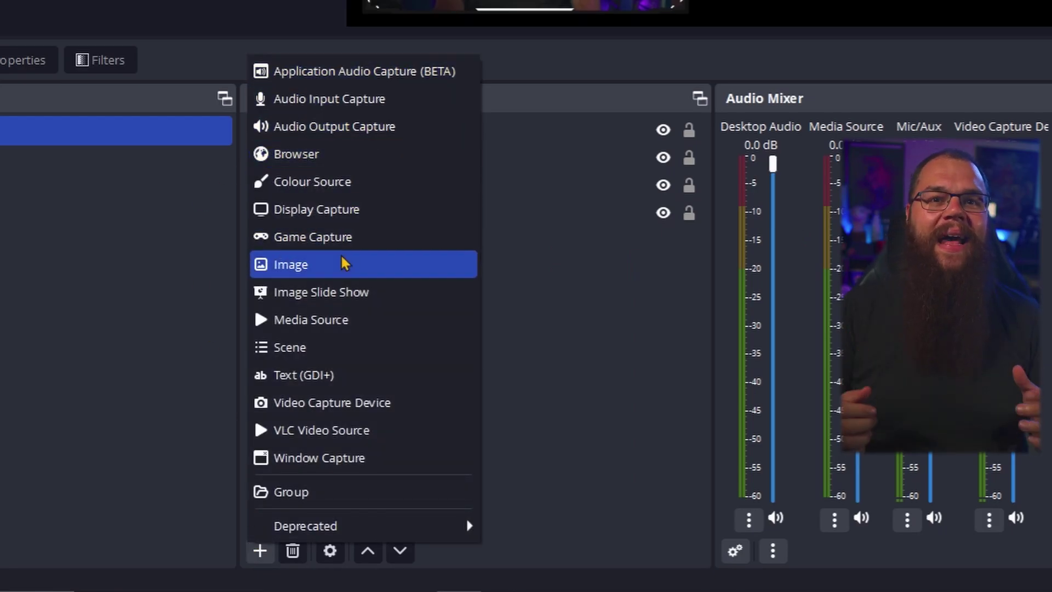
{"action": "left_click", "coordinate": [296, 154]}
{"action": "type", "text": "Aler"}
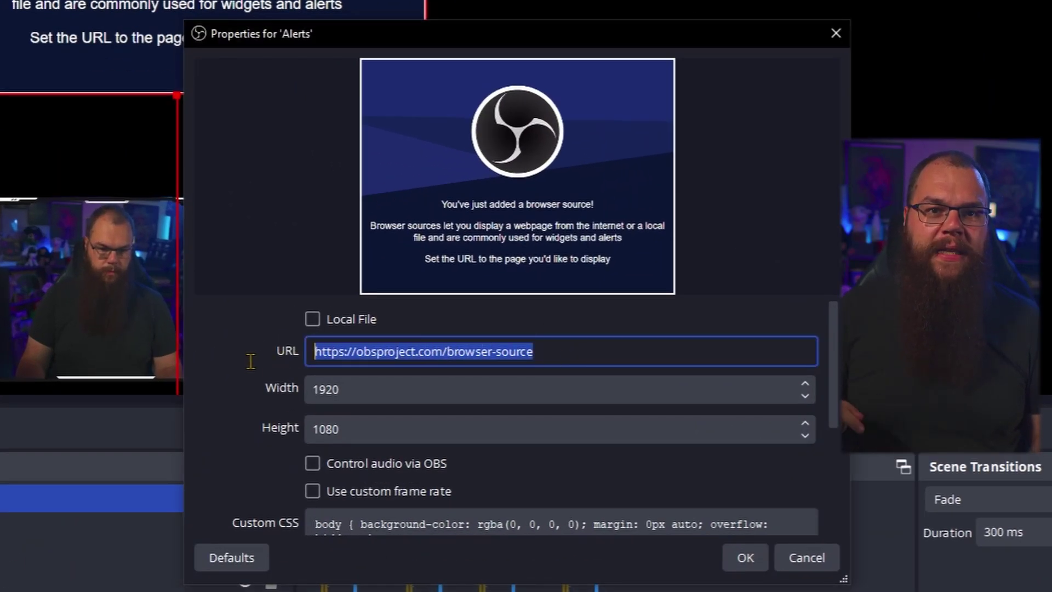
Set the Alerts source to 1920×1080 and select its existing URL for replacement
{"action": "double_click", "coordinate": [325, 379]}
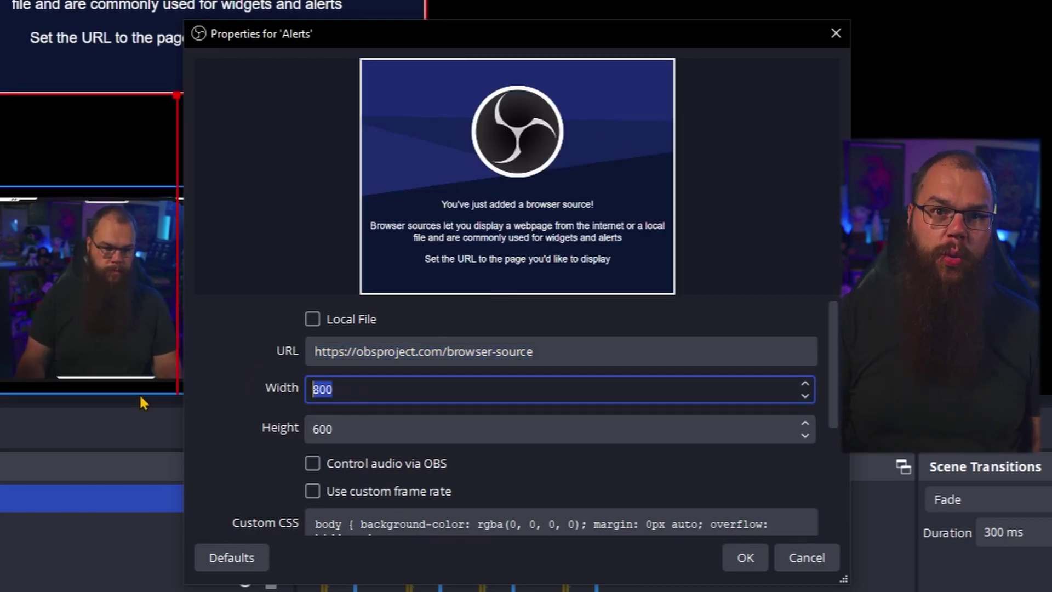
{"action": "type", "text": "1920"}
{"action": "key", "text": "Tab"}
{"action": "type", "text": "1080"}
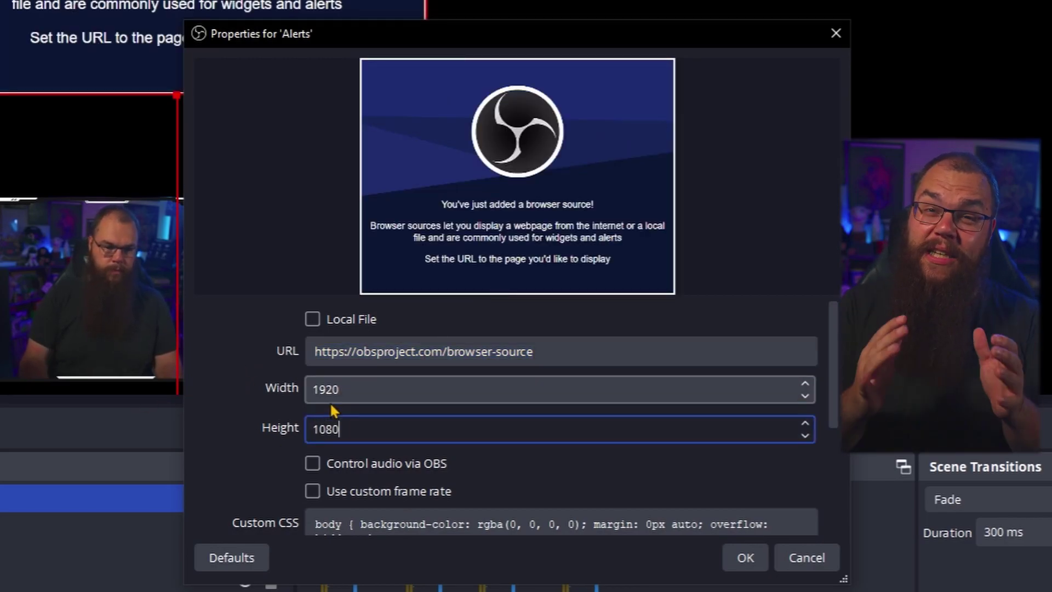
{"action": "left_click", "coordinate": [564, 346]}
{"action": "key", "text": "ctrl+a"}
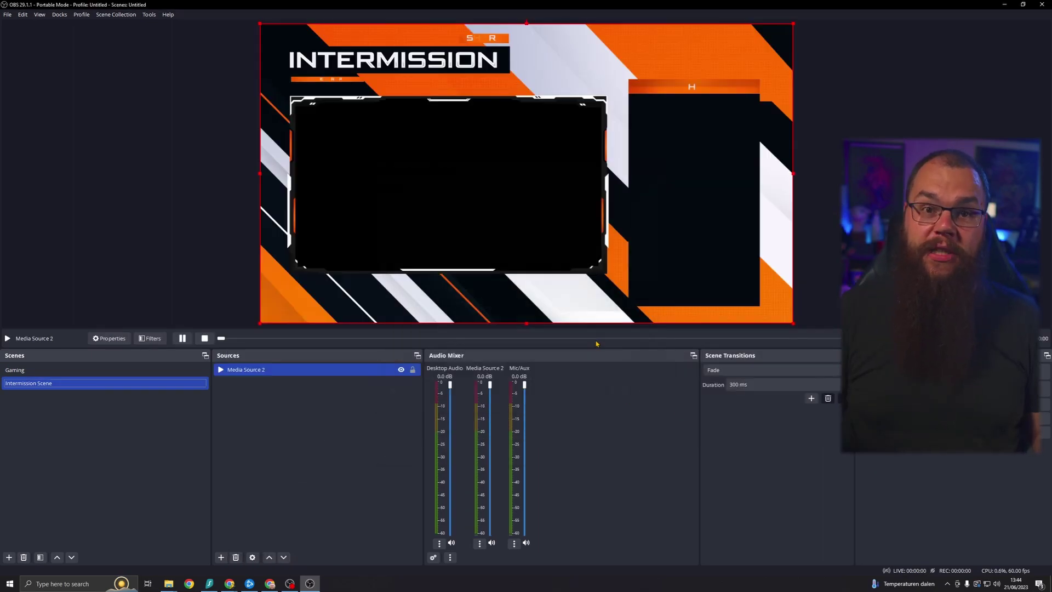
Add the existing Video Capture Device to Intermission Scene and reorder it among the sources
{"action": "left_click", "coordinate": [221, 557]}
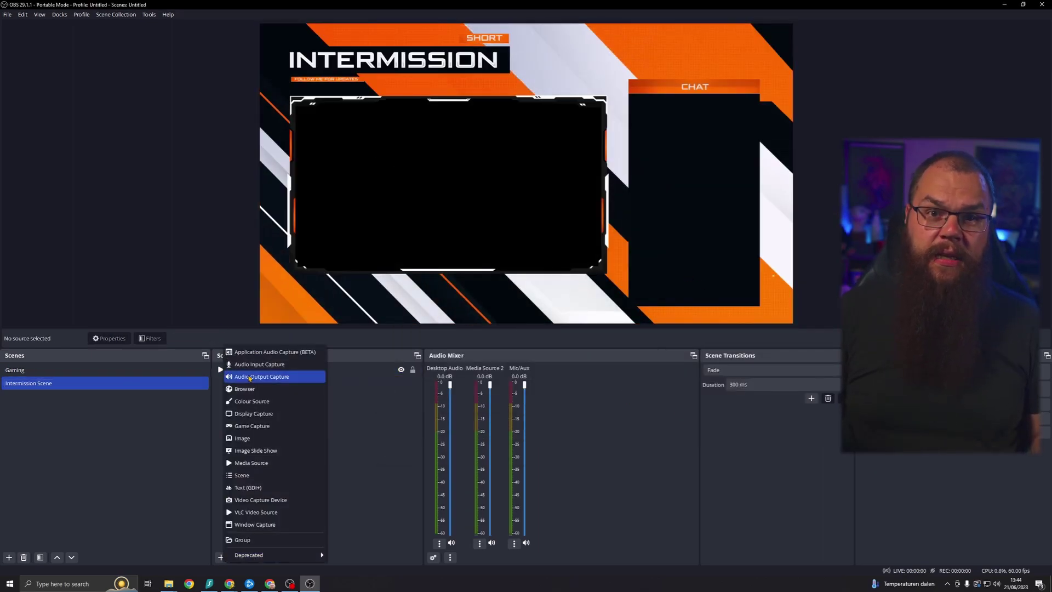
{"action": "left_click", "coordinate": [269, 525]}
{"action": "left_click", "coordinate": [457, 261]}
{"action": "key", "text": "Return"}
{"action": "left_click_drag", "start_coordinate": [285, 369], "coordinate": [305, 401]}
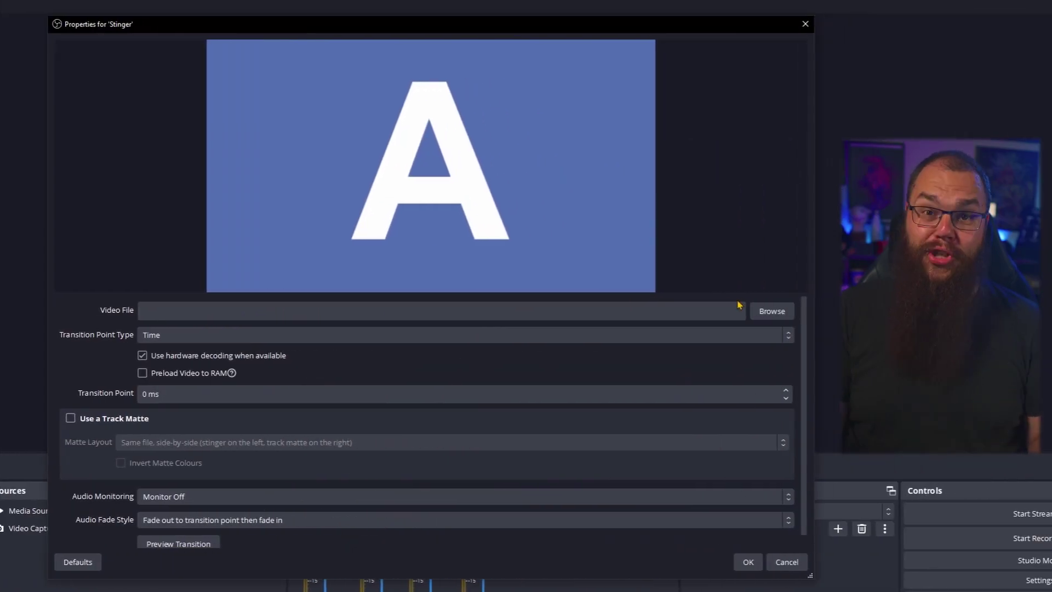
Load stinger.mov as the Stinger video and set the audio fade style to Crossfade
{"action": "left_click", "coordinate": [773, 311]}
{"action": "double_click", "coordinate": [700, 148]}
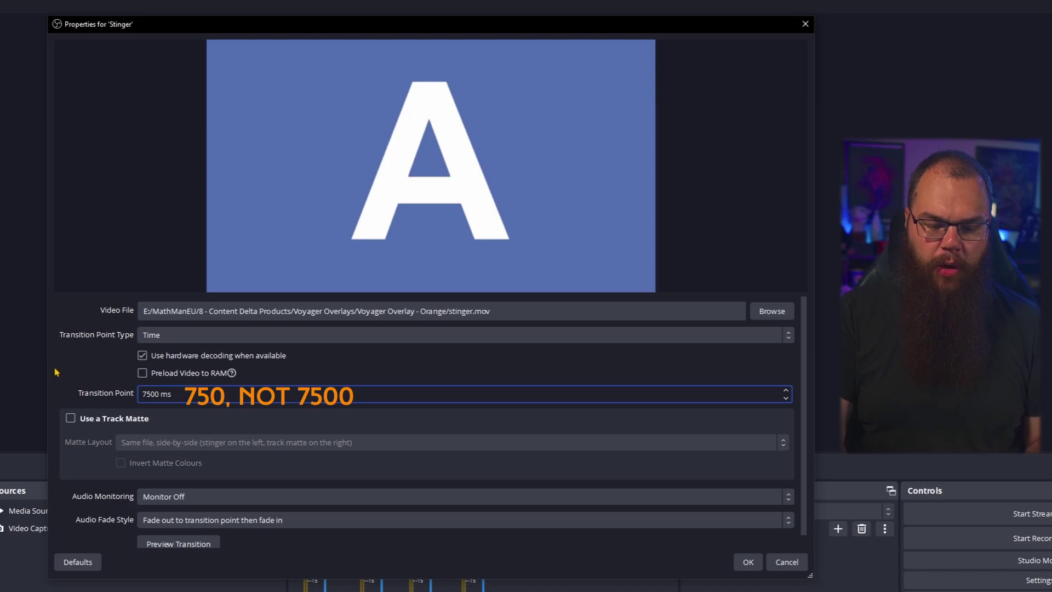
{"action": "left_click", "coordinate": [204, 522]}
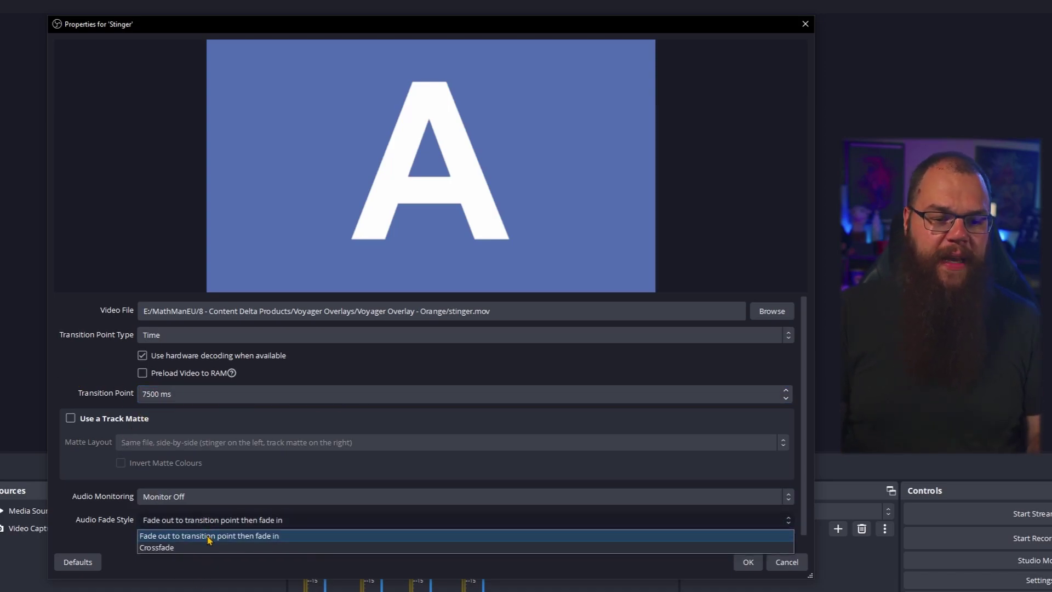
{"action": "left_click", "coordinate": [211, 547]}
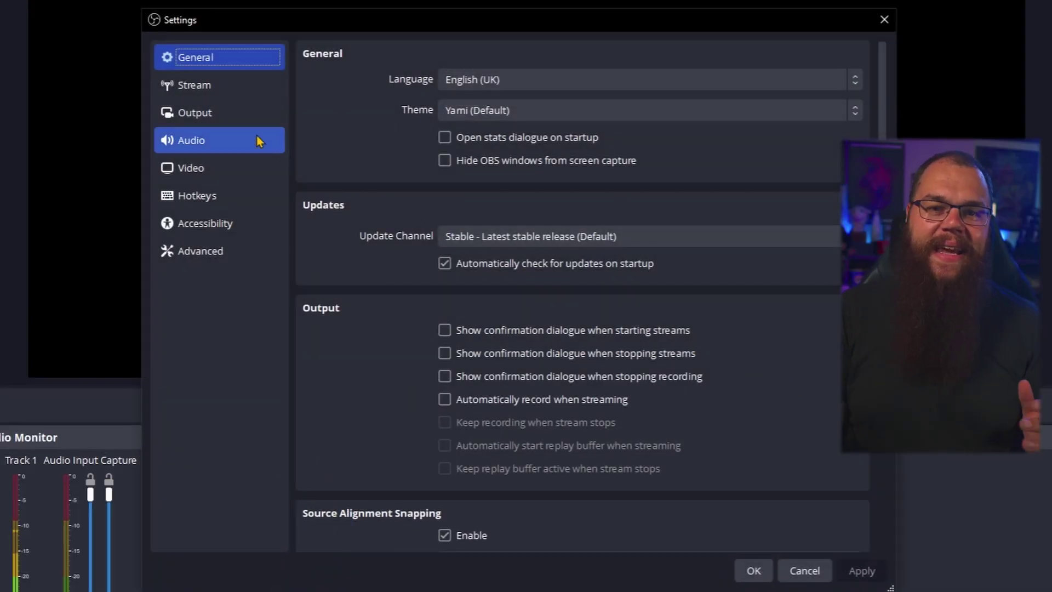
Set Desktop Audio to Disabled on the Audio settings page
{"action": "left_click", "coordinate": [223, 147]}
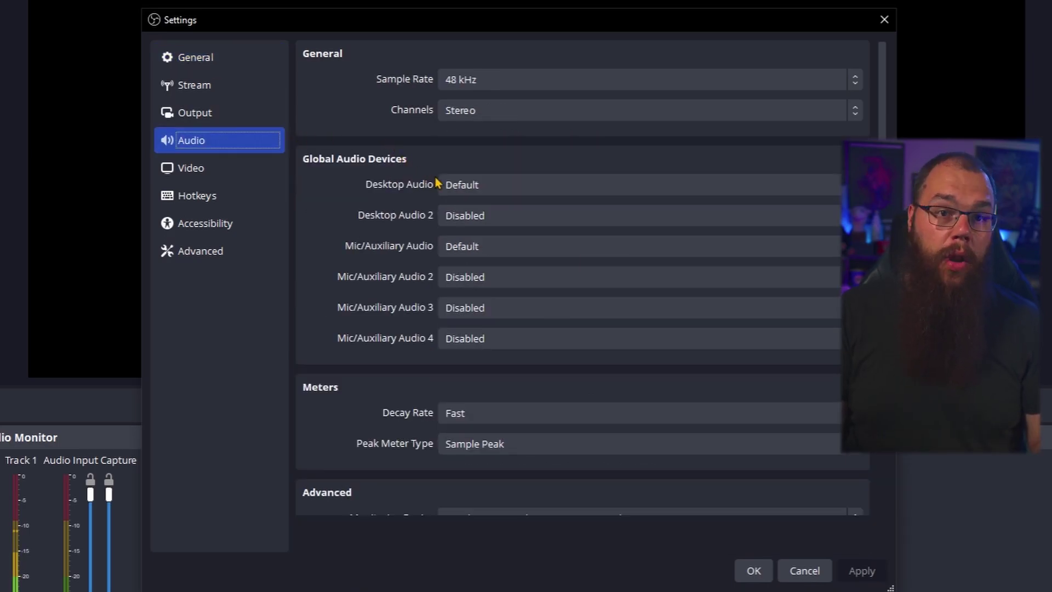
{"action": "left_click", "coordinate": [468, 189]}
{"action": "left_click", "coordinate": [478, 207]}
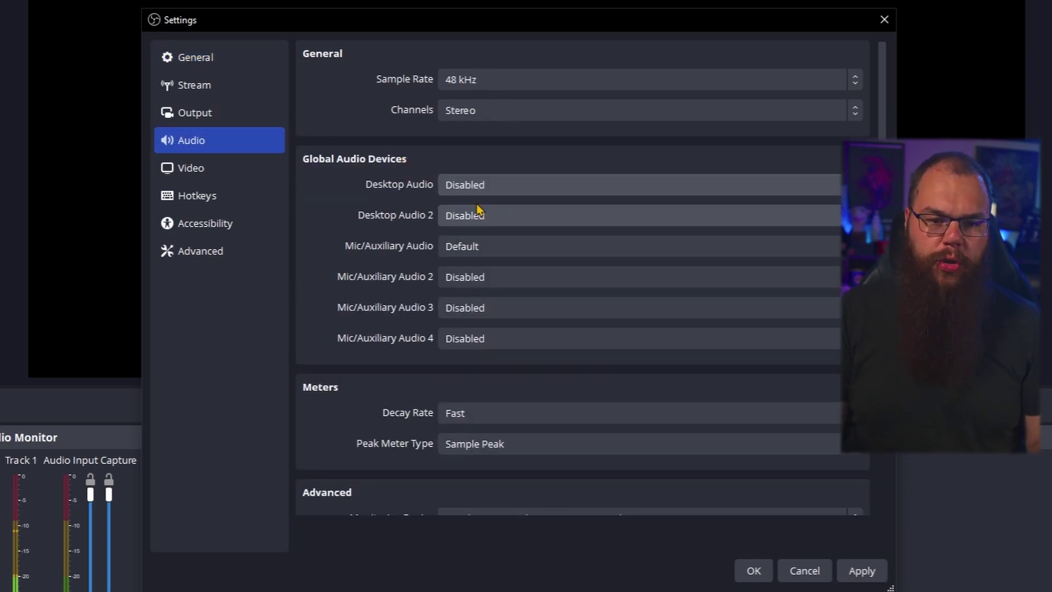
Review the microphone device choices and open the Monitoring Device dropdown under Advanced
{"action": "left_click", "coordinate": [475, 246]}
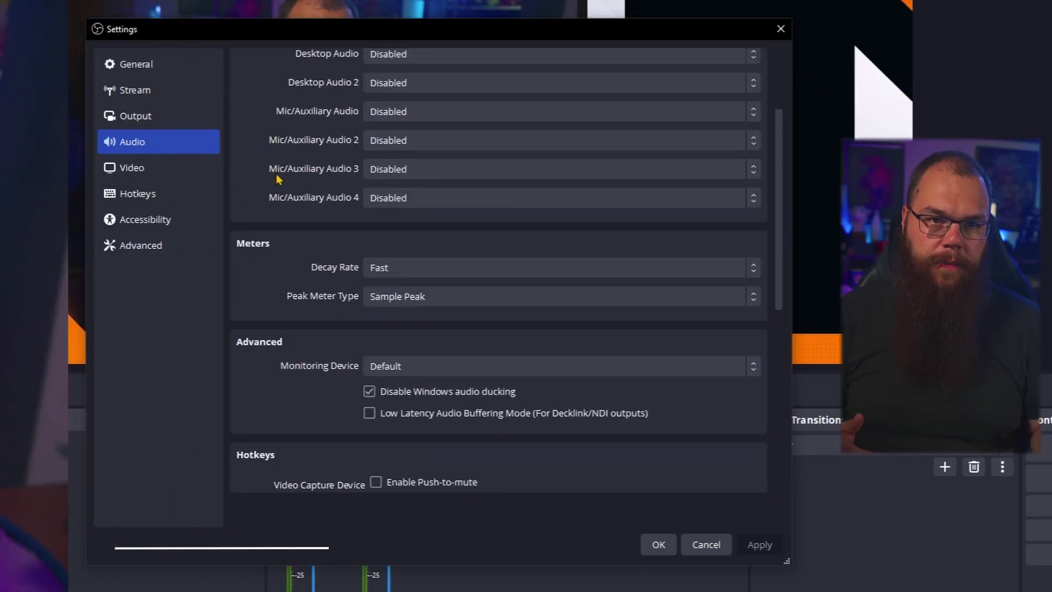
{"action": "scroll", "coordinate": [276, 180], "scroll_direction": "down", "scroll_amount": 3}
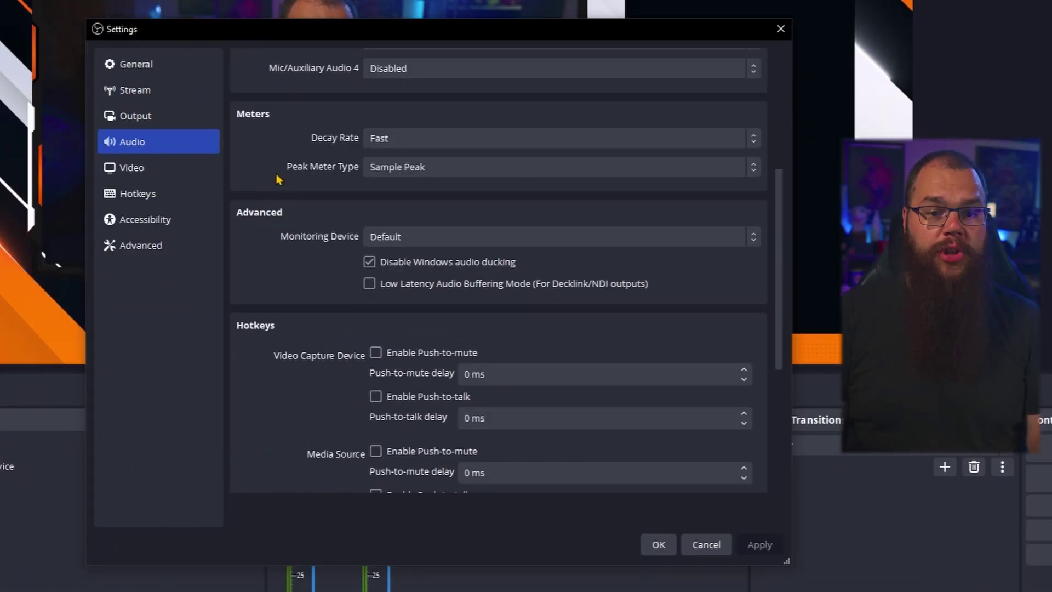
{"action": "left_click", "coordinate": [440, 241]}
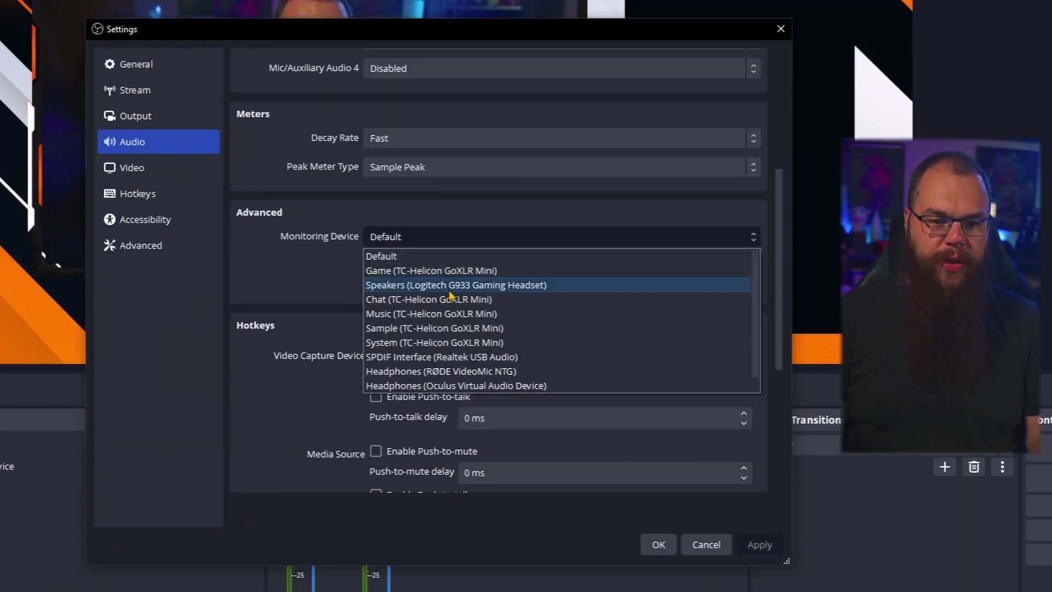
{"action": "scroll", "coordinate": [466, 382], "scroll_direction": "down", "scroll_amount": 1}
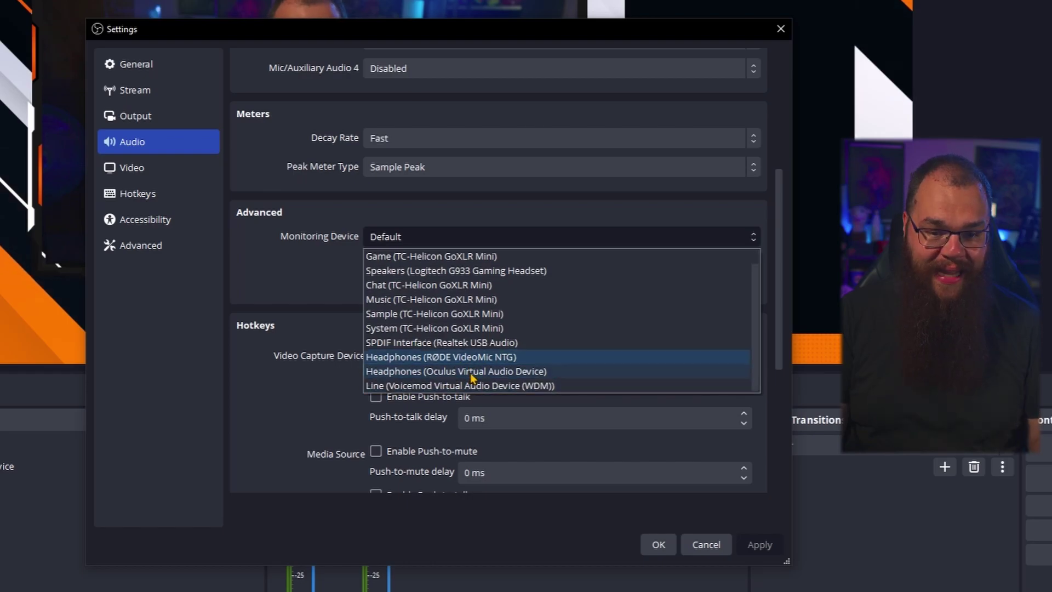